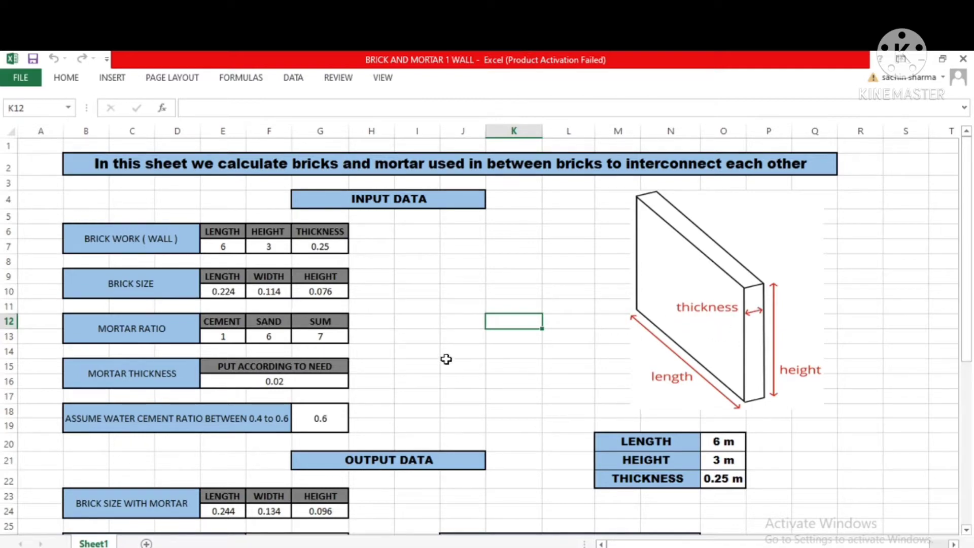
Step: Examine the sheet's wall input data, output data, and the amount tables with and without 10% wastage
{"action": "scroll", "coordinate": [461, 372], "scroll_direction": "down", "scroll_amount": 3}
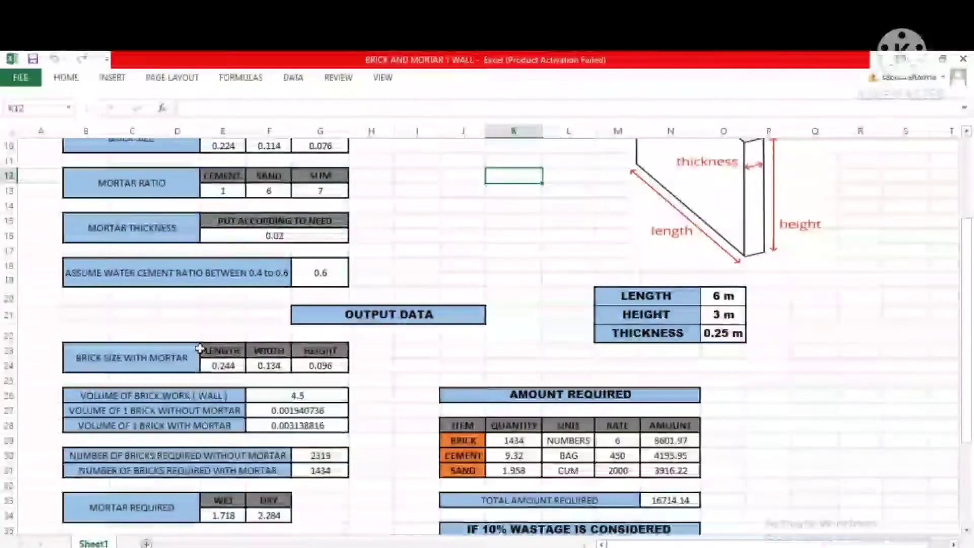
{"action": "scroll", "coordinate": [200, 345], "scroll_direction": "down", "scroll_amount": 3}
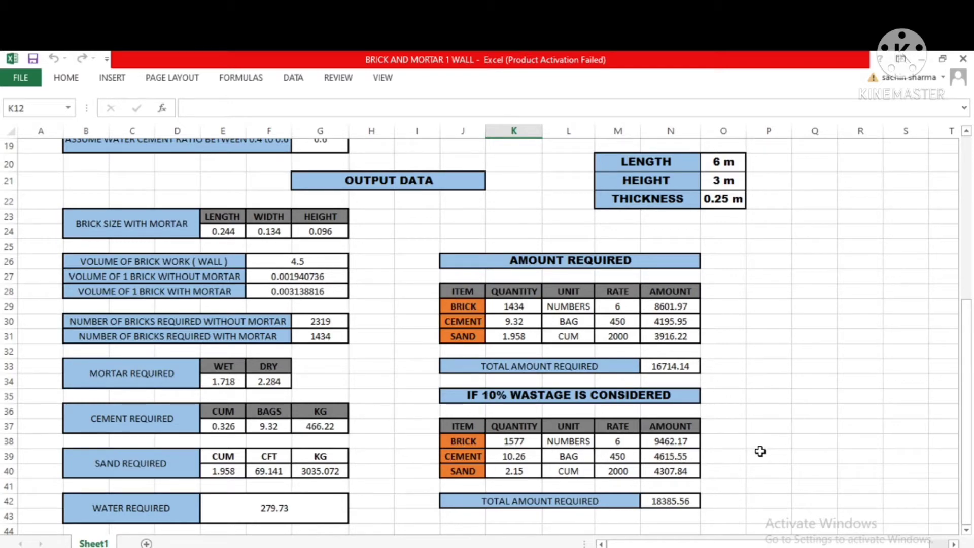
{"action": "scroll", "coordinate": [760, 451], "scroll_direction": "up", "scroll_amount": 6}
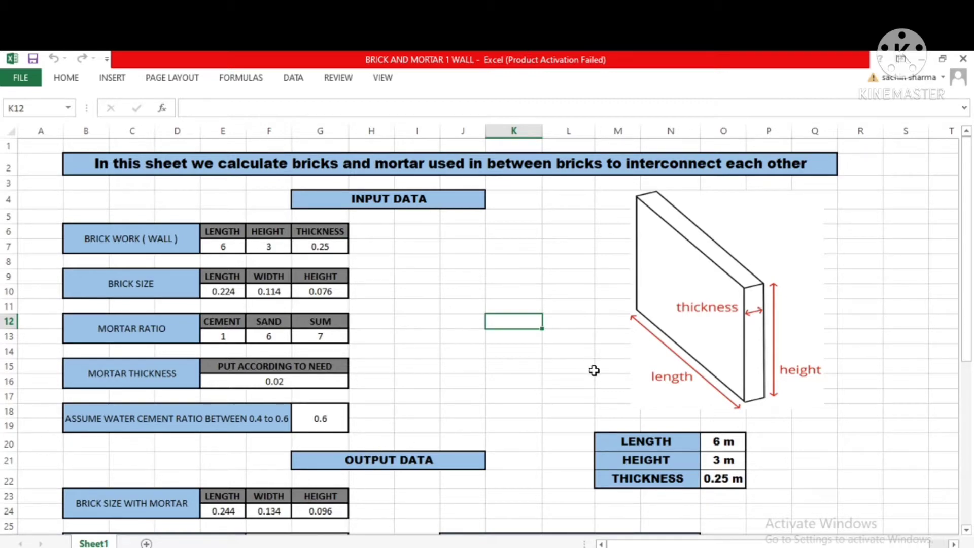
{"action": "scroll", "coordinate": [594, 370], "scroll_direction": "down", "scroll_amount": 5}
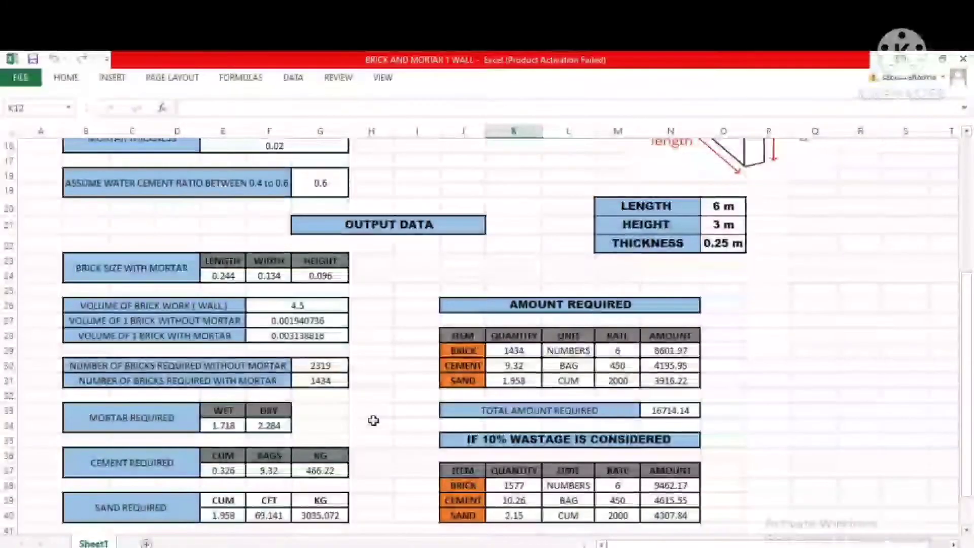
{"action": "scroll", "coordinate": [374, 421], "scroll_direction": "down", "scroll_amount": 1}
{"action": "scroll", "coordinate": [373, 420], "scroll_direction": "up", "scroll_amount": 1}
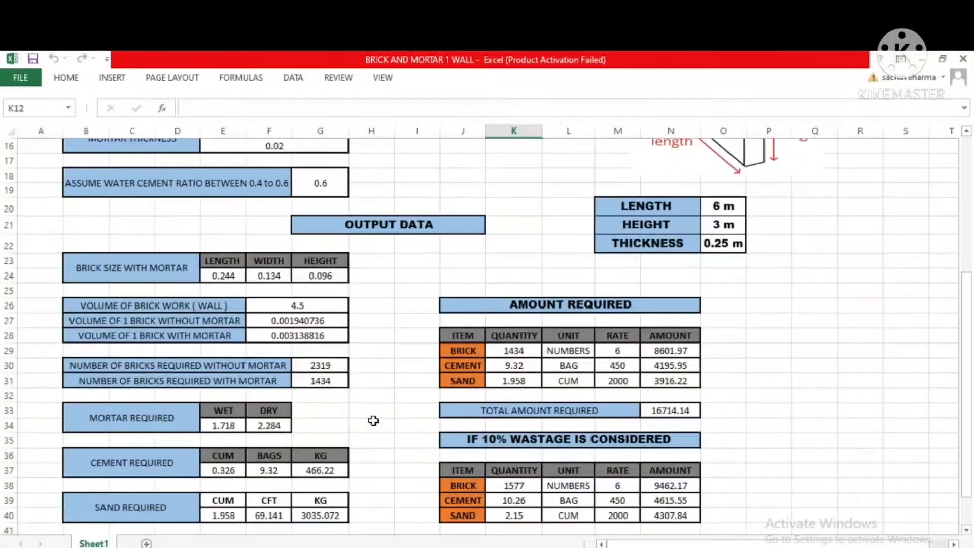
{"action": "scroll", "coordinate": [373, 421], "scroll_direction": "down", "scroll_amount": 2}
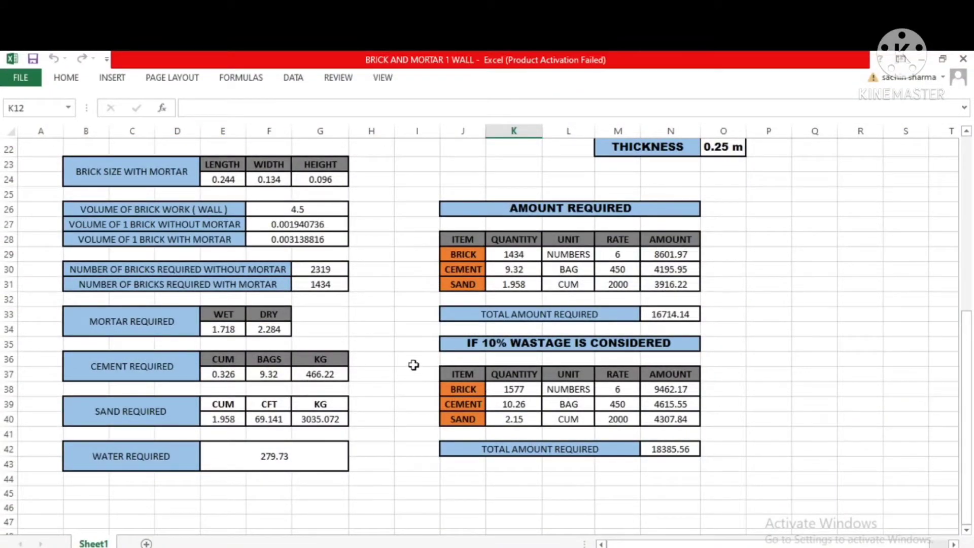
{"action": "scroll", "coordinate": [413, 363], "scroll_direction": "up", "scroll_amount": 5}
{"action": "scroll", "coordinate": [449, 411], "scroll_direction": "down", "scroll_amount": 2}
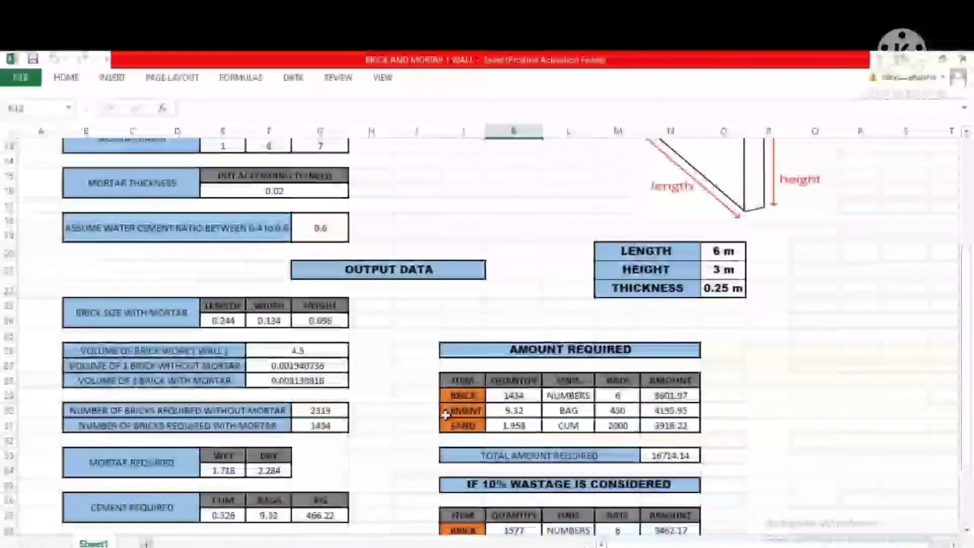
{"action": "scroll", "coordinate": [395, 431], "scroll_direction": "up", "scroll_amount": 4}
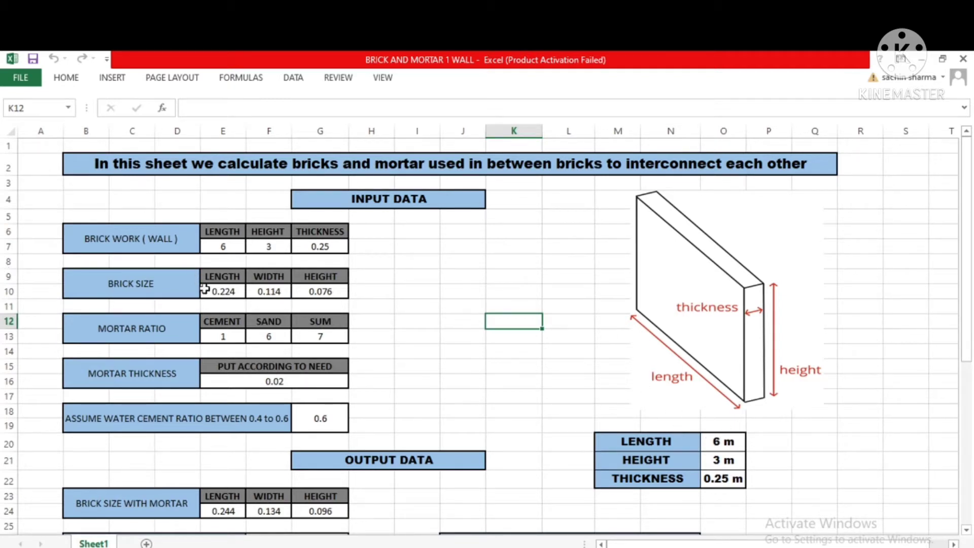
Step: Set the brick work wall's length to 7 in the input data
{"action": "left_click", "coordinate": [403, 261]}
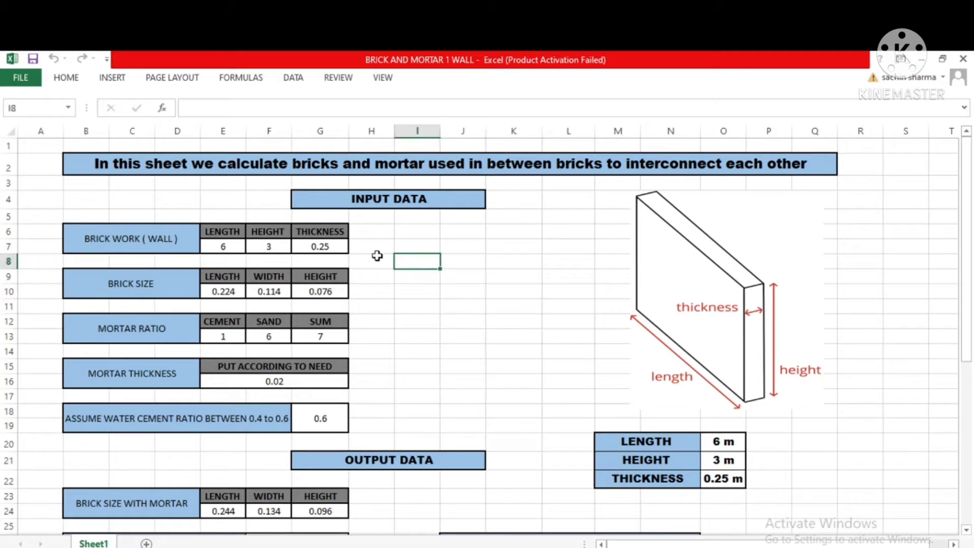
{"action": "left_click", "coordinate": [224, 250]}
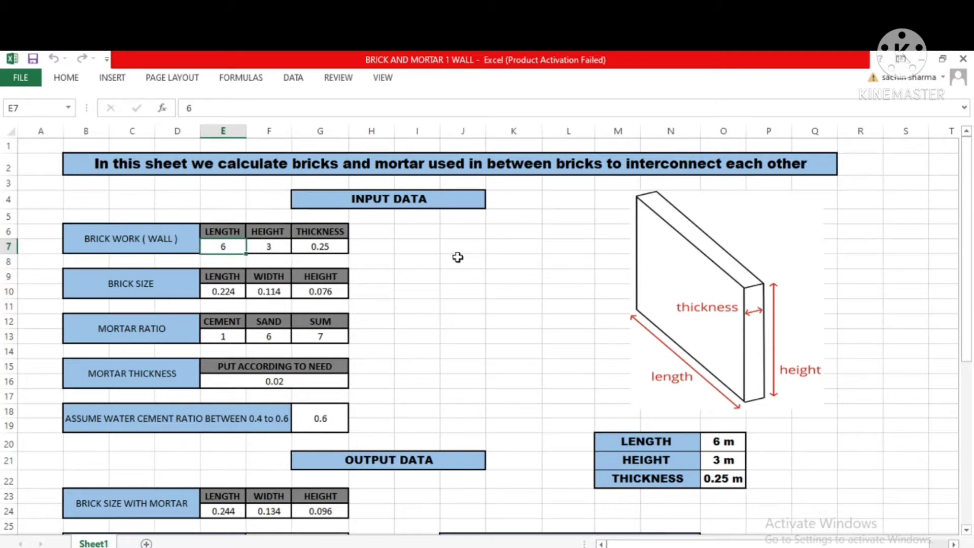
{"action": "left_click", "coordinate": [450, 258]}
{"action": "left_click", "coordinate": [222, 246]}
{"action": "type", "text": "7"}
{"action": "left_click", "coordinate": [420, 262]}
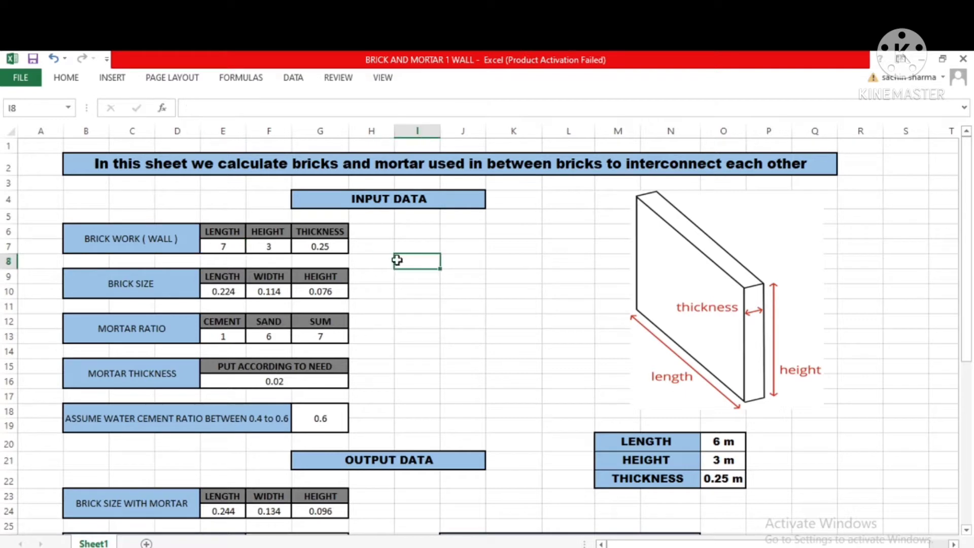
Step: Set the wall's height to 4 and its thickness to 0.20, and review the recalculated output data and amounts
{"action": "left_click", "coordinate": [257, 245]}
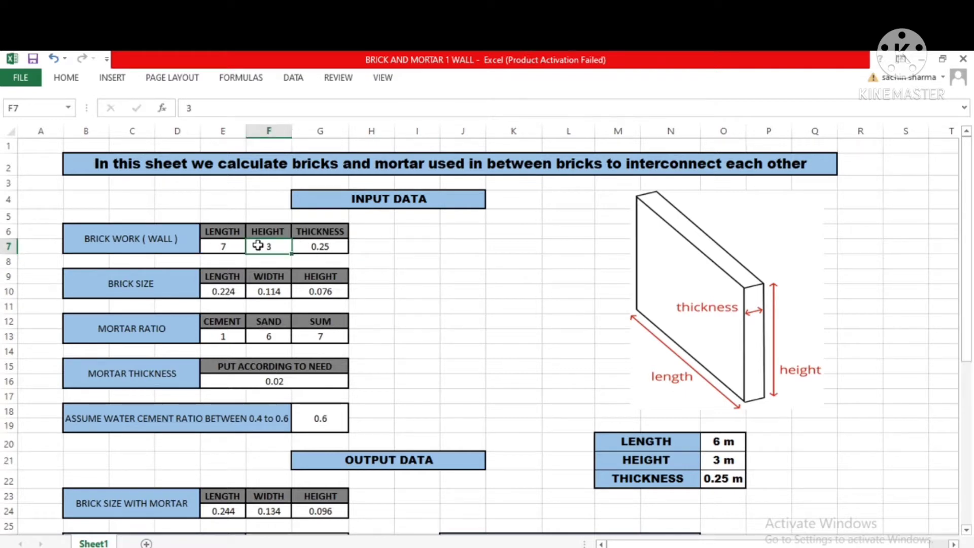
{"action": "type", "text": "4"}
{"action": "left_click", "coordinate": [435, 265]}
{"action": "left_click", "coordinate": [327, 246]}
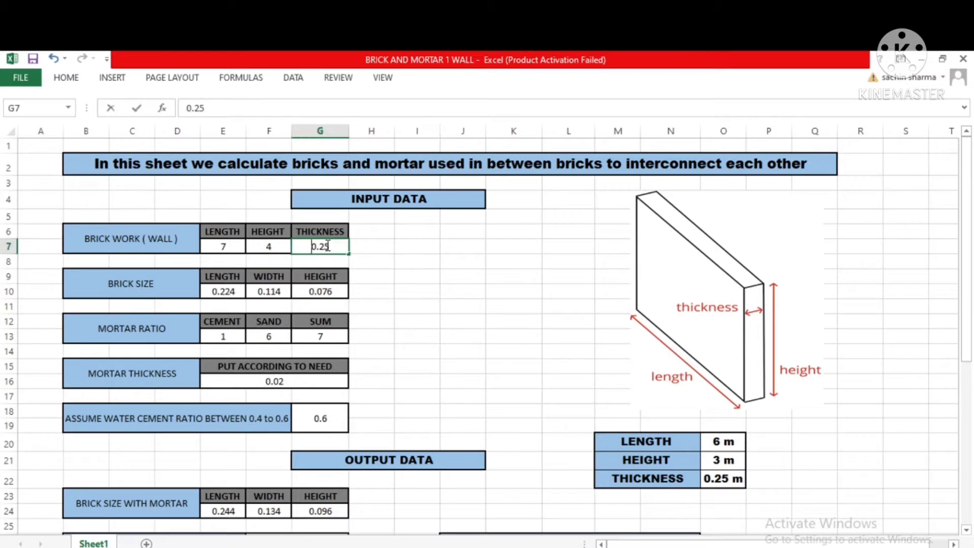
{"action": "type", "text": "0.20"}
{"action": "left_click", "coordinate": [472, 322]}
{"action": "scroll", "coordinate": [472, 322], "scroll_direction": "down", "scroll_amount": 6}
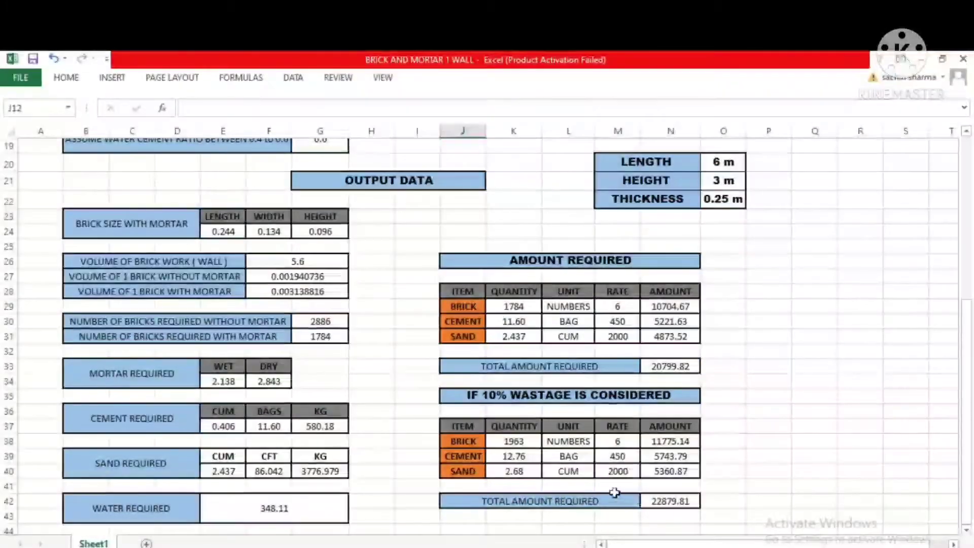
{"action": "scroll", "coordinate": [665, 500], "scroll_direction": "up", "scroll_amount": 6}
{"action": "scroll", "coordinate": [442, 446], "scroll_direction": "down", "scroll_amount": 7}
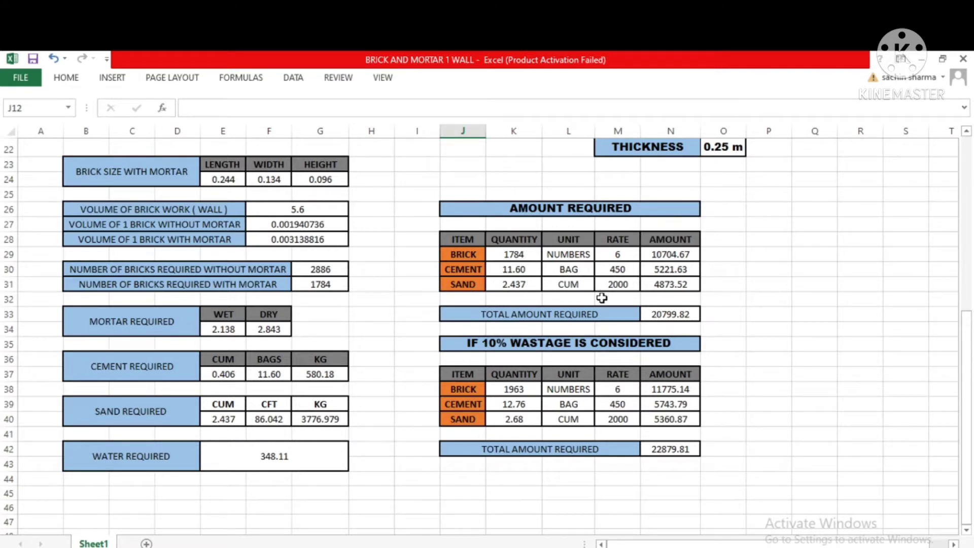
{"action": "scroll", "coordinate": [394, 295], "scroll_direction": "up", "scroll_amount": 7}
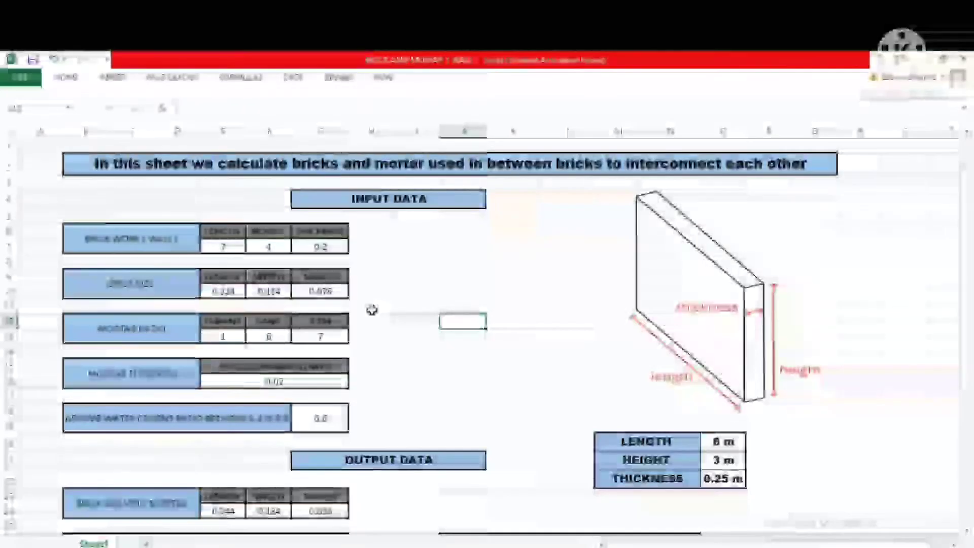
Step: Set the wall's length to 6, height to 3 and thickness to 0.25, and review the output data and amounts
{"action": "left_click", "coordinate": [235, 249]}
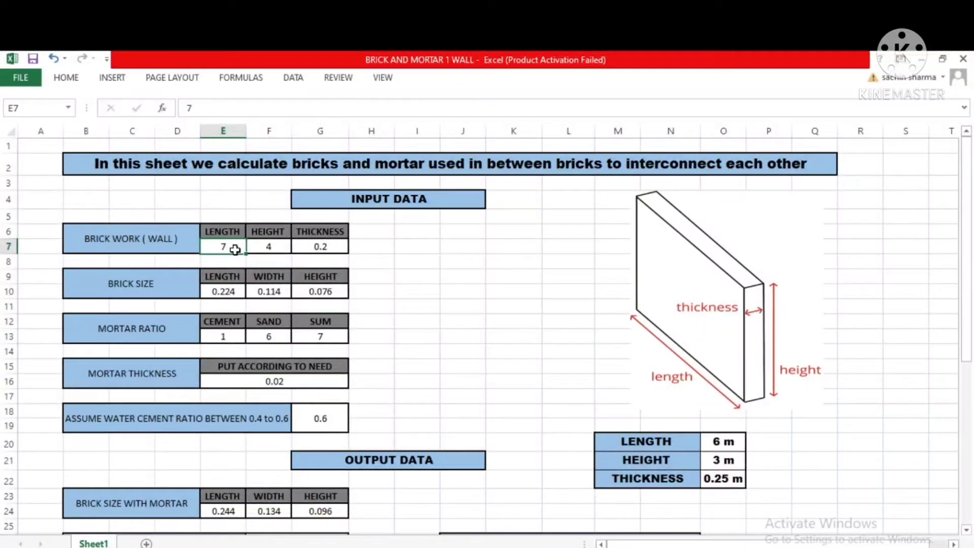
{"action": "double_click", "coordinate": [236, 249]}
{"action": "left_click", "coordinate": [262, 245]}
{"action": "type", "text": "3"}
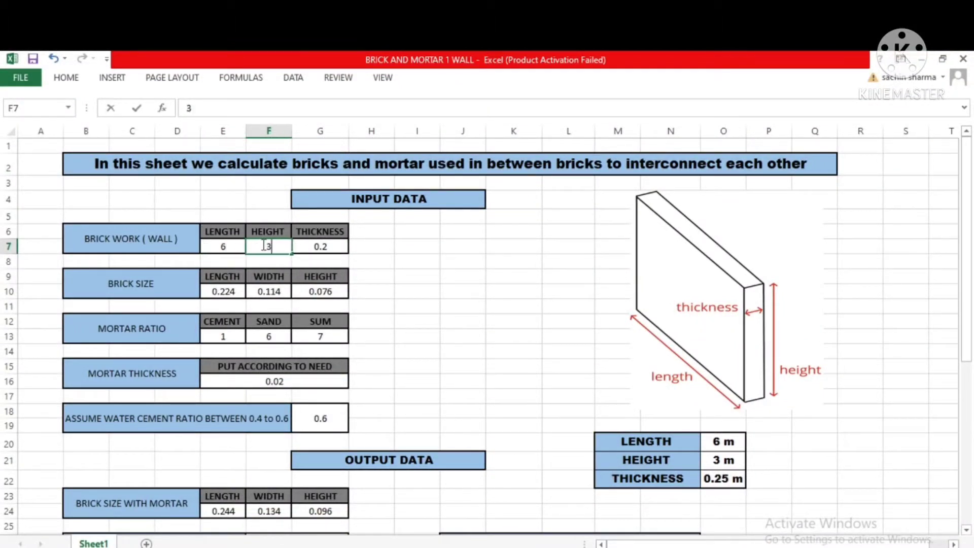
{"action": "left_click", "coordinate": [322, 244]}
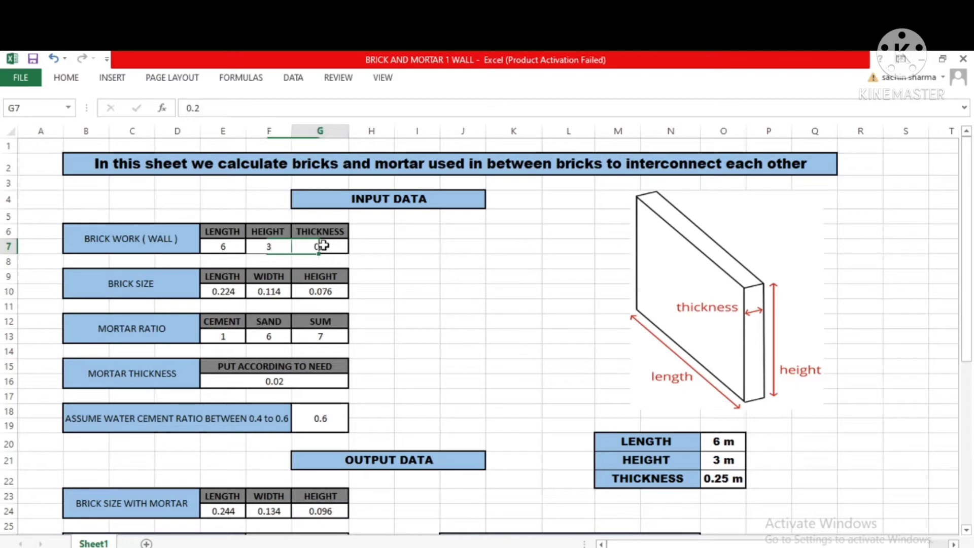
{"action": "type", "text": "0"}
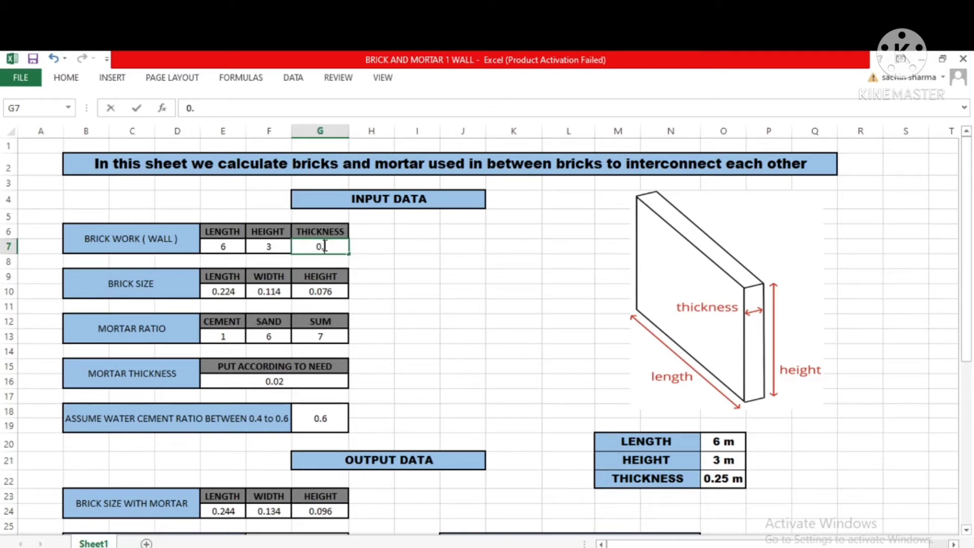
{"action": "type", "text": ".25"}
{"action": "left_click", "coordinate": [412, 277]}
{"action": "scroll", "coordinate": [655, 437], "scroll_direction": "down", "scroll_amount": 6}
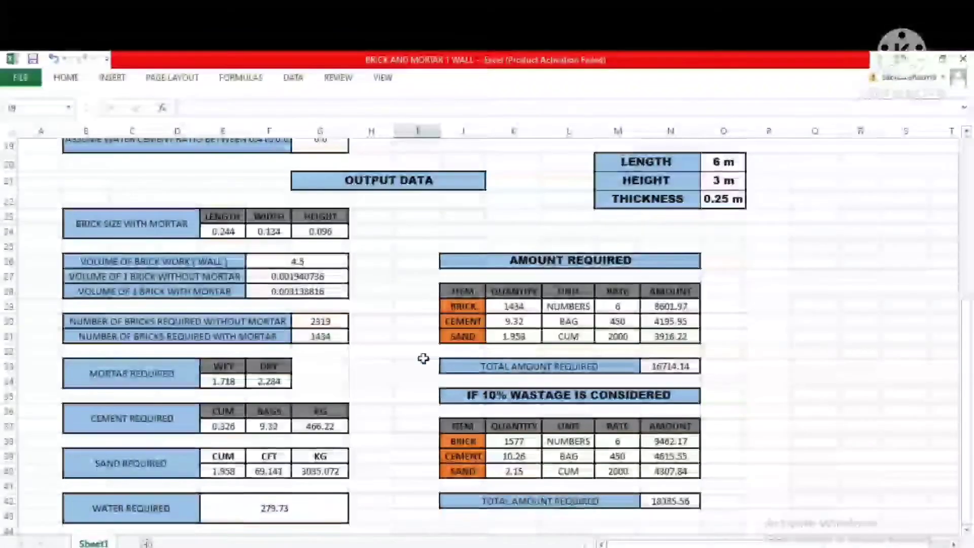
{"action": "scroll", "coordinate": [458, 323], "scroll_direction": "up", "scroll_amount": 6}
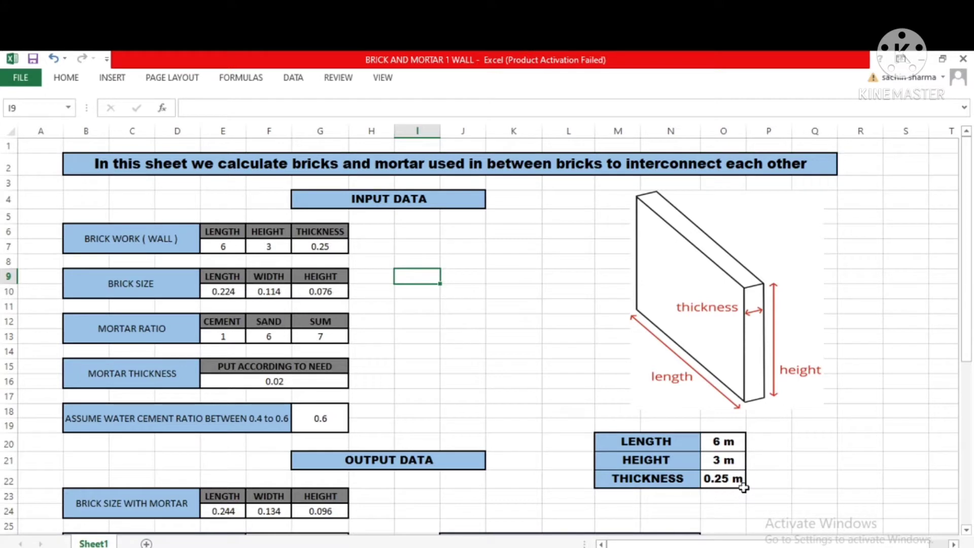
{"action": "left_click", "coordinate": [143, 287]}
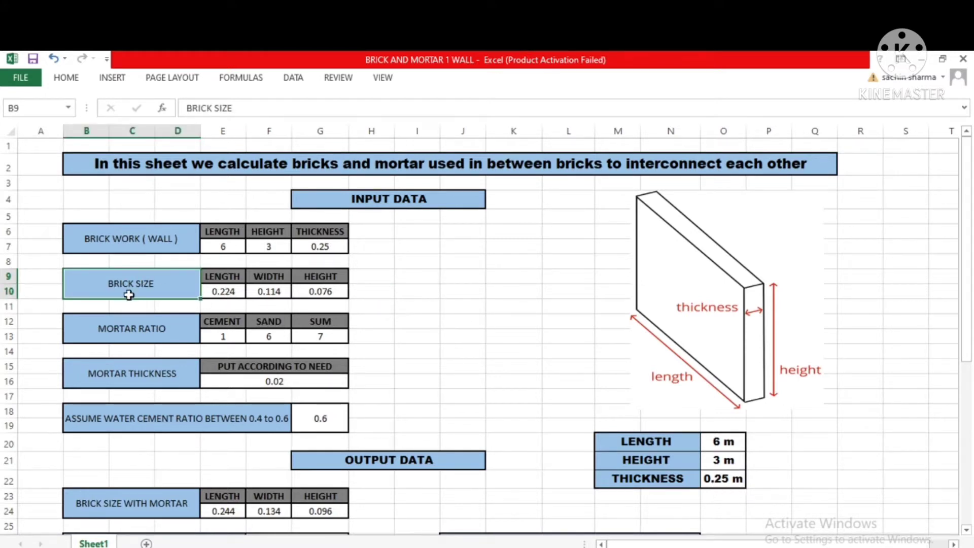
{"action": "left_click", "coordinate": [415, 280]}
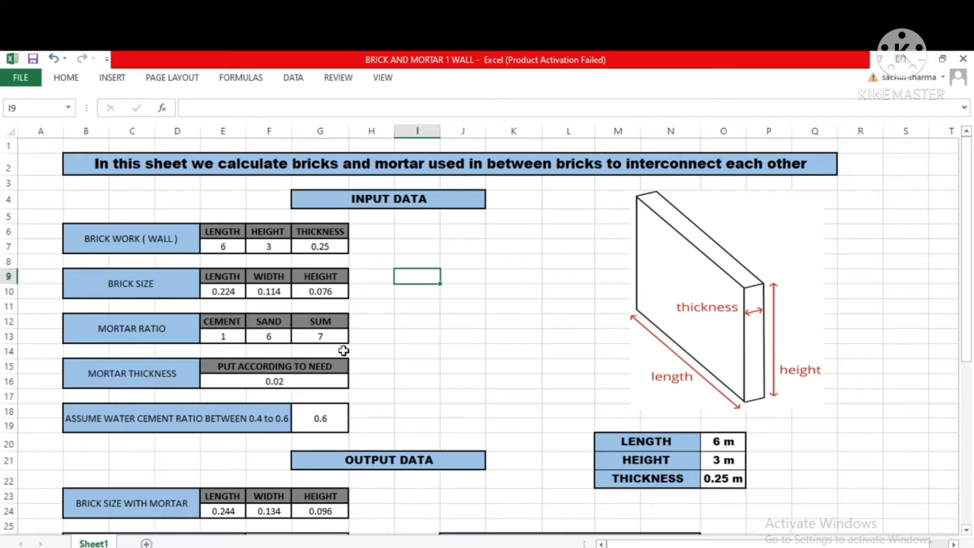
{"action": "left_click", "coordinate": [411, 326]}
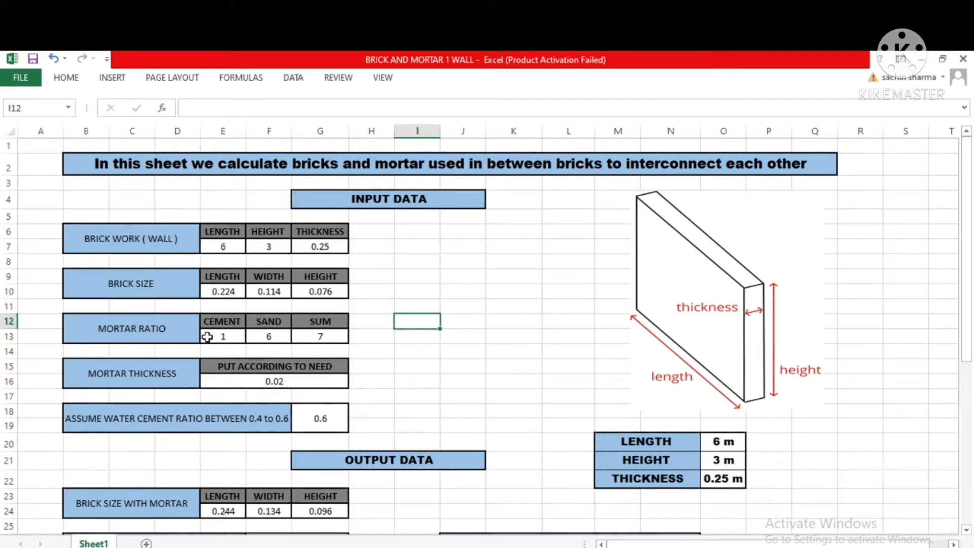
{"action": "left_click", "coordinate": [425, 347]}
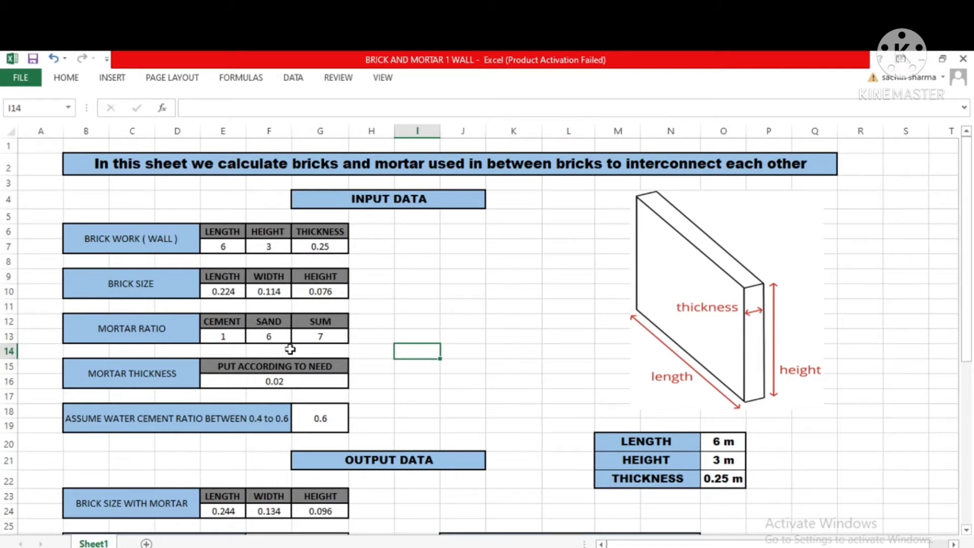
Step: Set the sand part of the mortar ratio to 4 and review the recalculated cement and sand amounts
{"action": "left_click", "coordinate": [213, 336]}
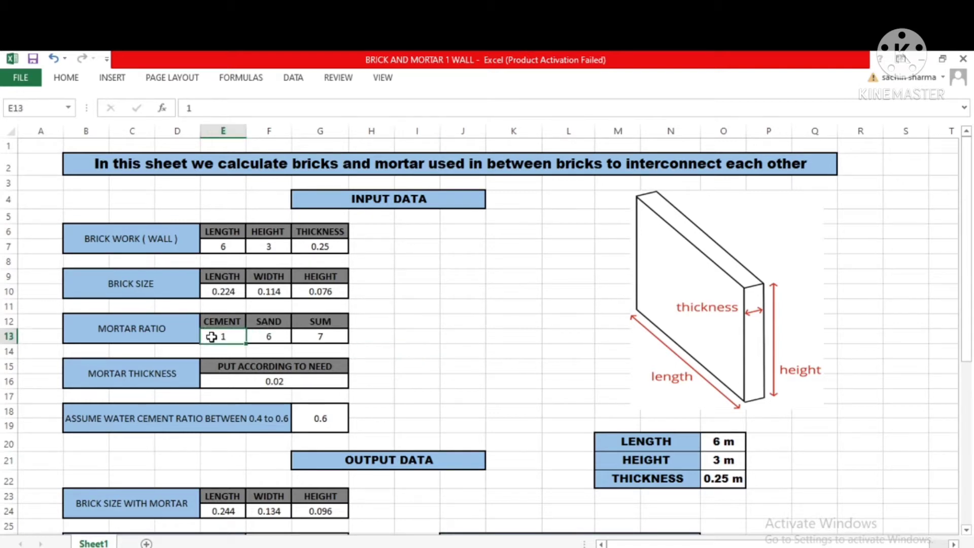
{"action": "left_click", "coordinate": [265, 340]}
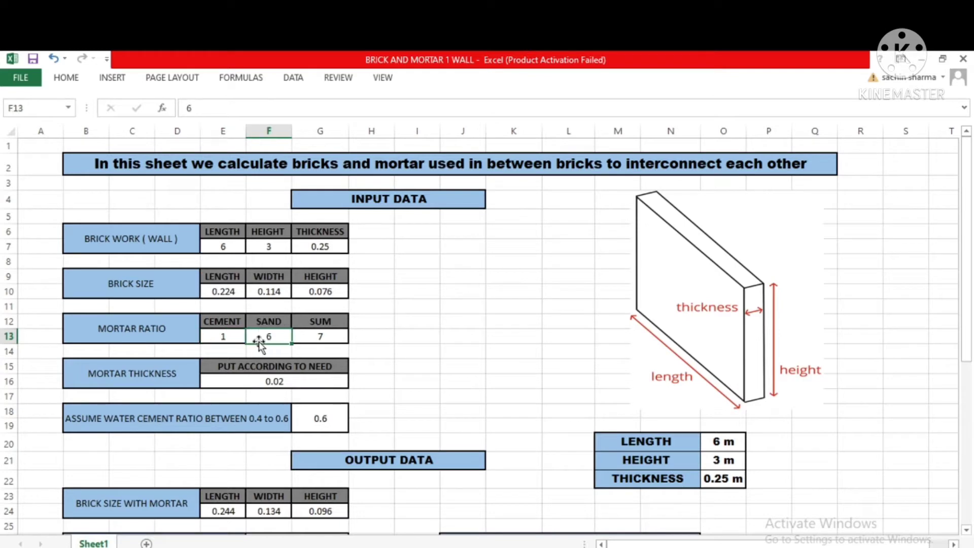
{"action": "type", "text": "4"}
{"action": "left_click", "coordinate": [558, 317]}
{"action": "scroll", "coordinate": [558, 317], "scroll_direction": "down", "scroll_amount": 5}
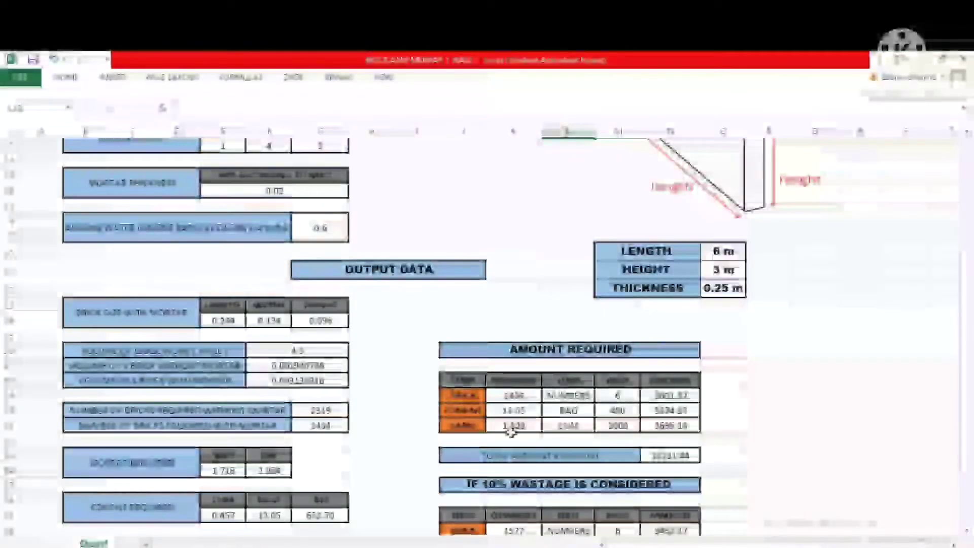
{"action": "scroll", "coordinate": [445, 406], "scroll_direction": "up", "scroll_amount": 3}
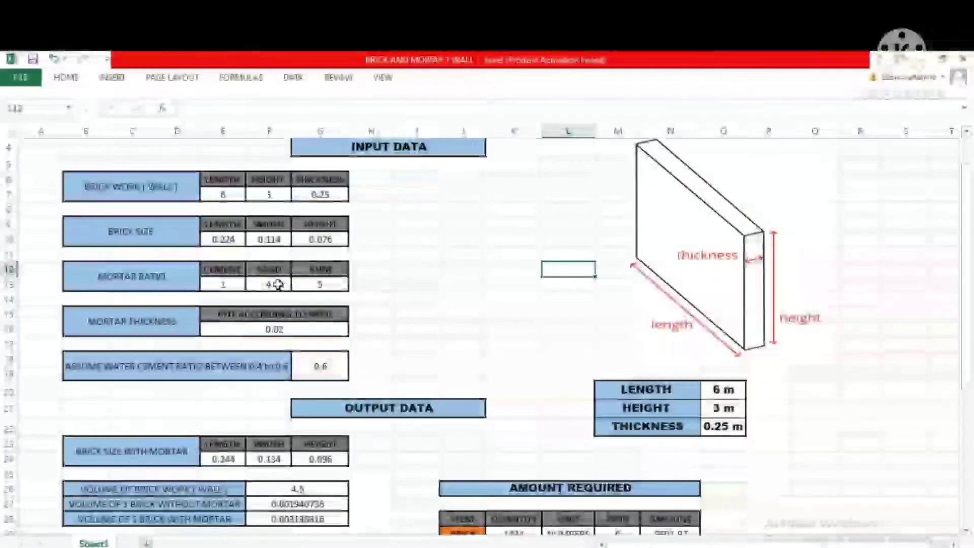
Step: Set the sand part of the mortar ratio to 6 and check the amount required table
{"action": "left_click", "coordinate": [277, 284]}
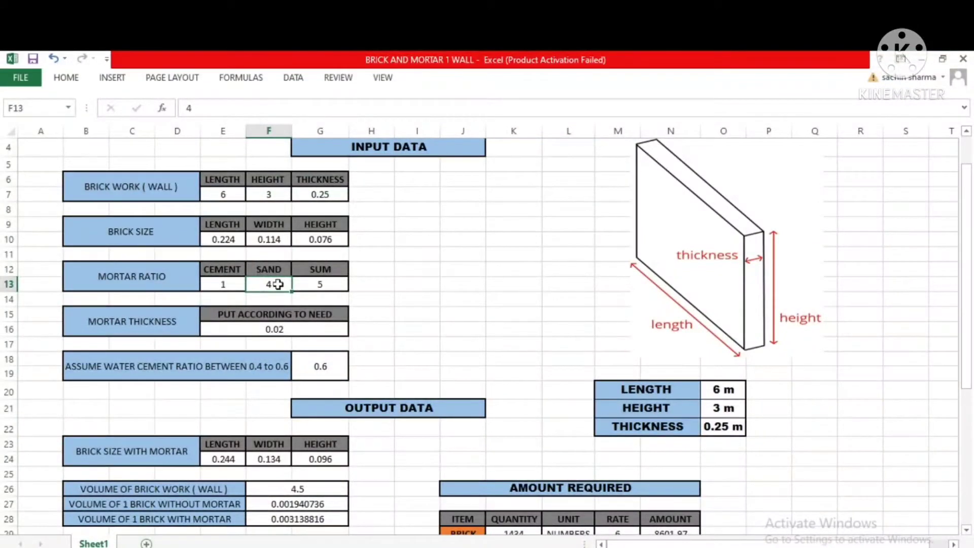
{"action": "double_click", "coordinate": [277, 284]}
{"action": "key", "text": "BackSpace"}
{"action": "type", "text": "6"}
{"action": "left_click", "coordinate": [417, 287]}
{"action": "scroll", "coordinate": [479, 359], "scroll_direction": "down", "scroll_amount": 3}
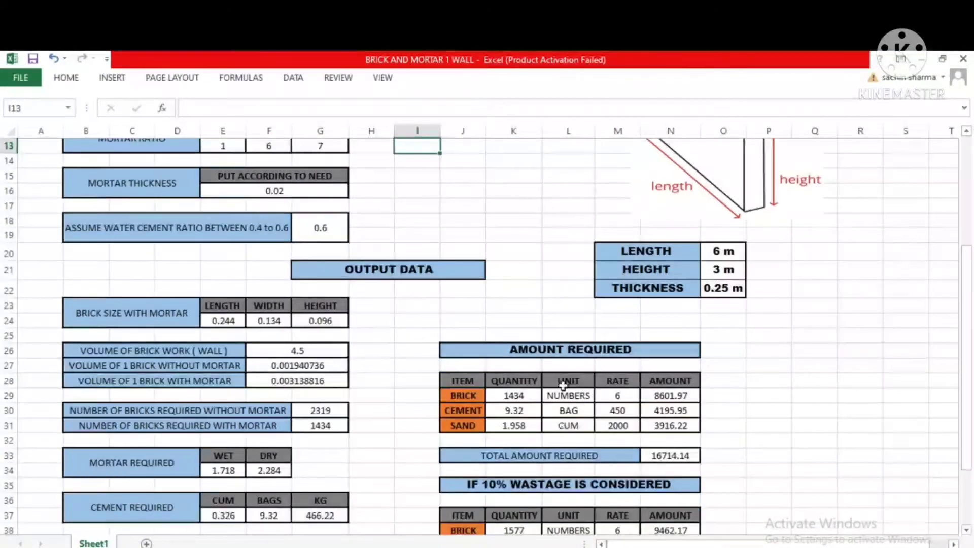
{"action": "scroll", "coordinate": [446, 350], "scroll_direction": "up", "scroll_amount": 3}
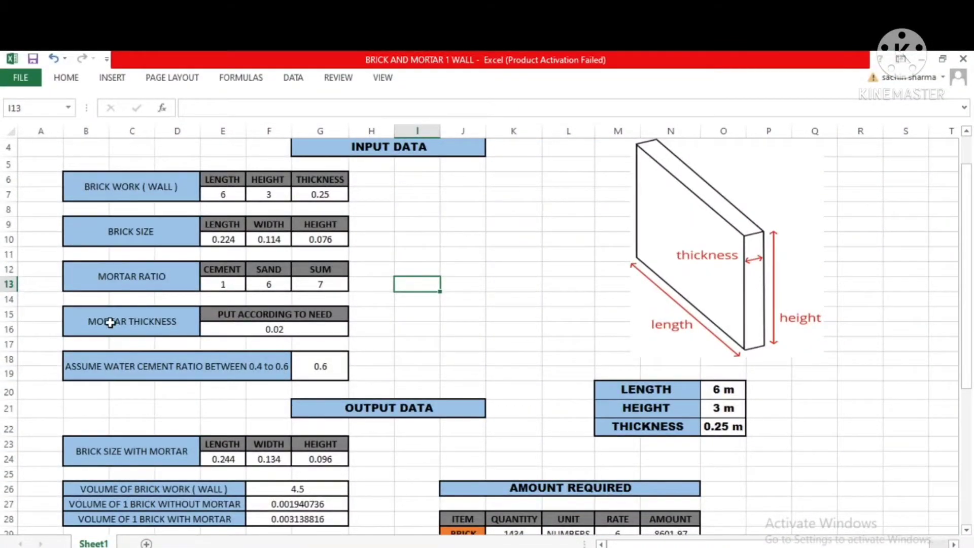
{"action": "left_click", "coordinate": [480, 314]}
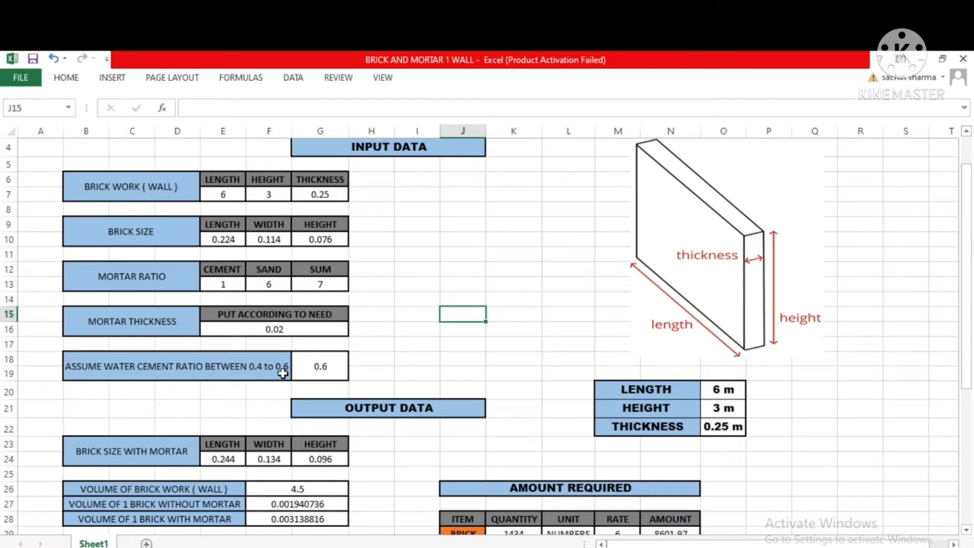
{"action": "left_click", "coordinate": [419, 369]}
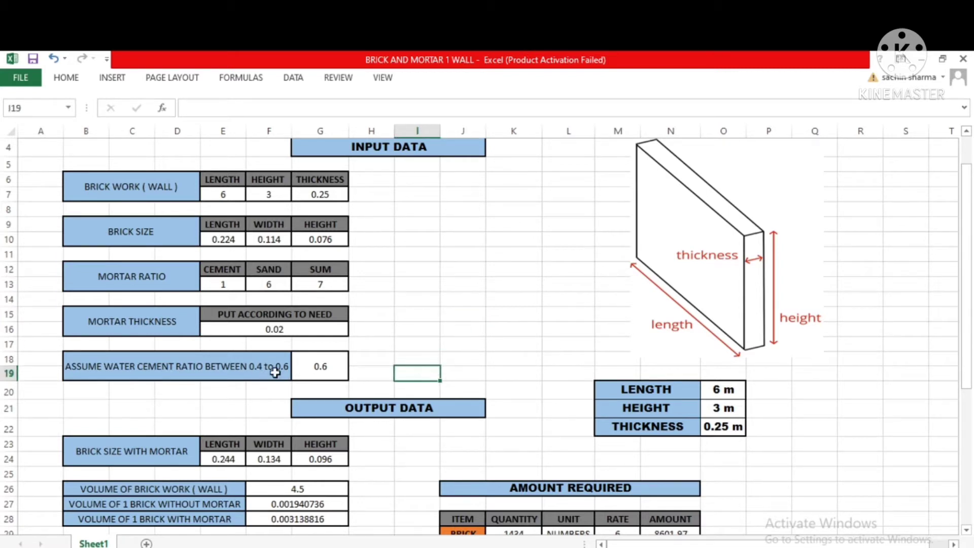
Step: Inspect the formula for the brick length with mortar and compare it with the brick size and mortar thickness inputs
{"action": "left_click", "coordinate": [442, 359]}
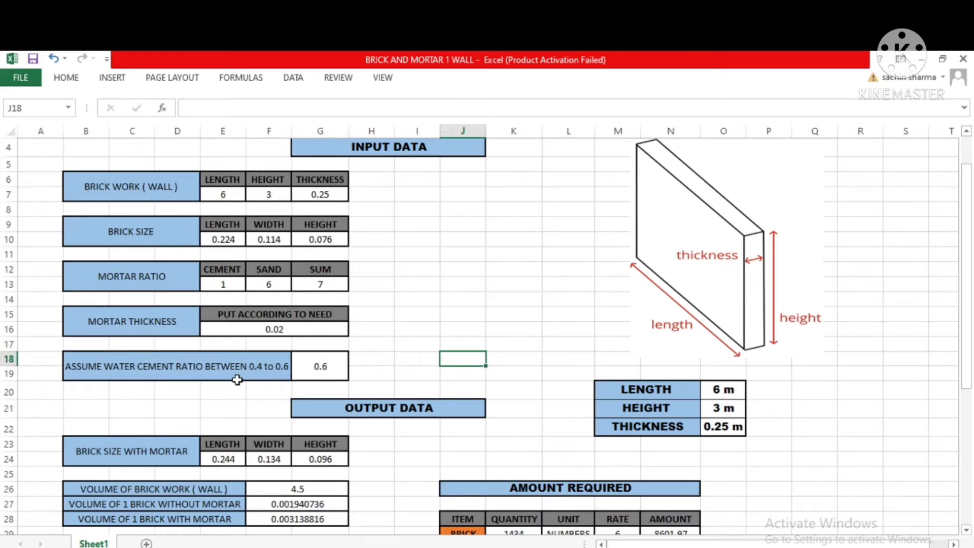
{"action": "scroll", "coordinate": [237, 380], "scroll_direction": "down", "scroll_amount": 1}
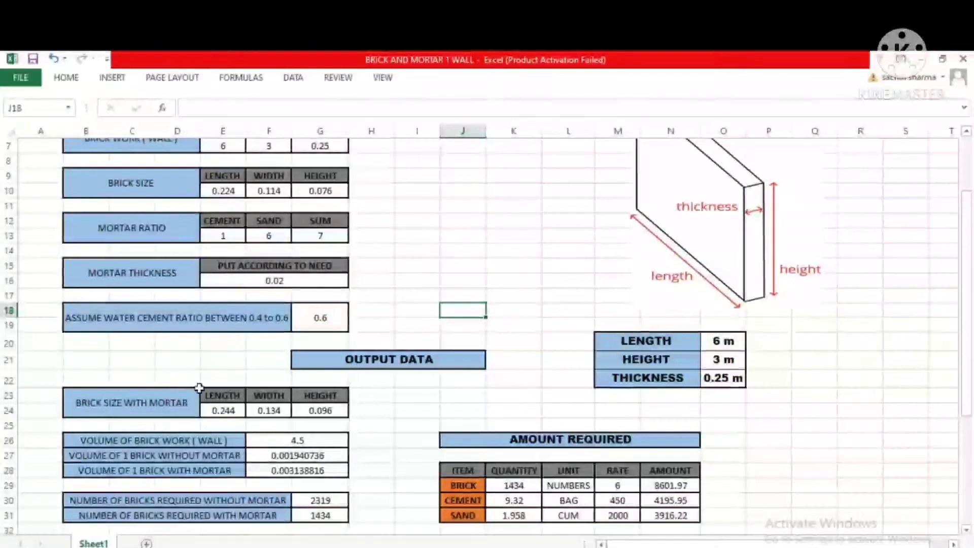
{"action": "left_click", "coordinate": [220, 414]}
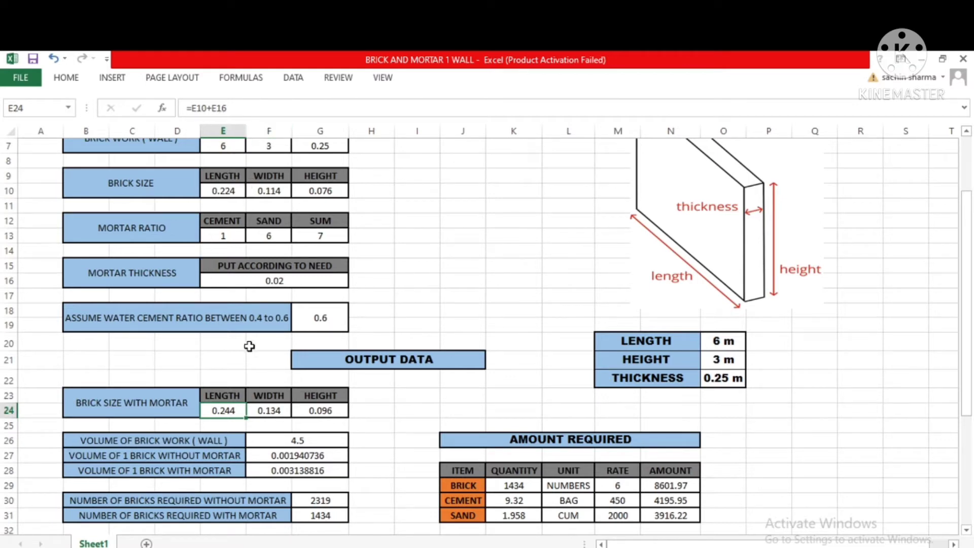
{"action": "scroll", "coordinate": [252, 344], "scroll_direction": "up", "scroll_amount": 1}
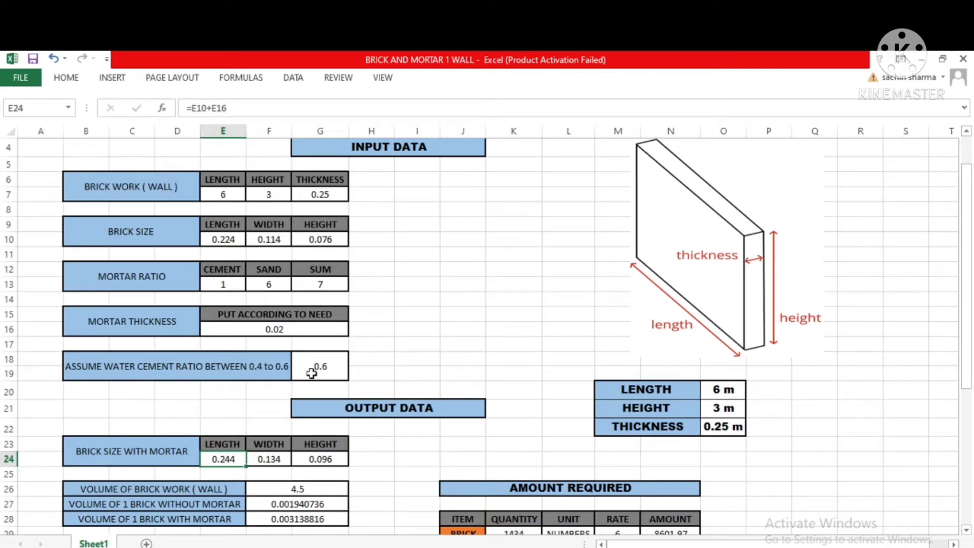
Step: Inspect the formula for the volume of brick work and trace it to the wall's length, height and thickness inputs
{"action": "scroll", "coordinate": [312, 373], "scroll_direction": "down", "scroll_amount": 3}
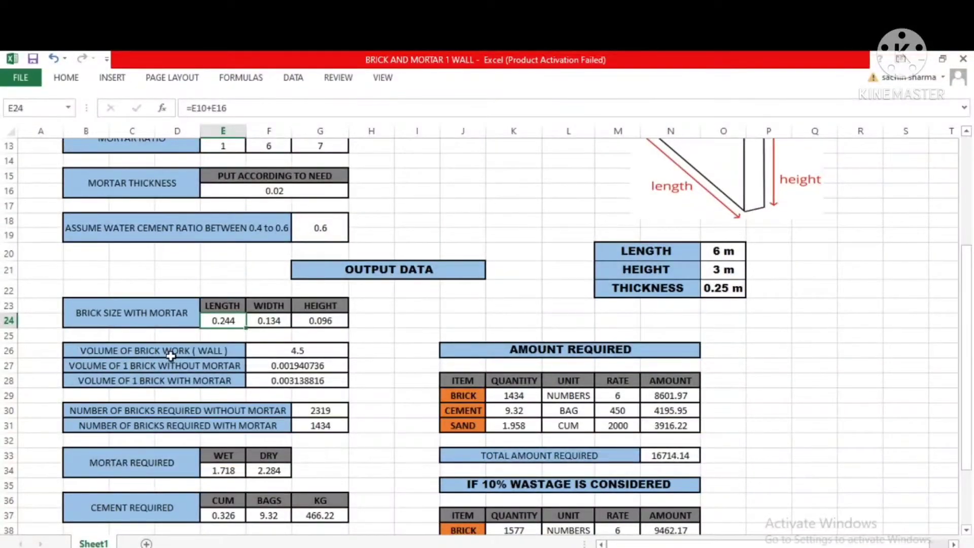
{"action": "left_click", "coordinate": [303, 351]}
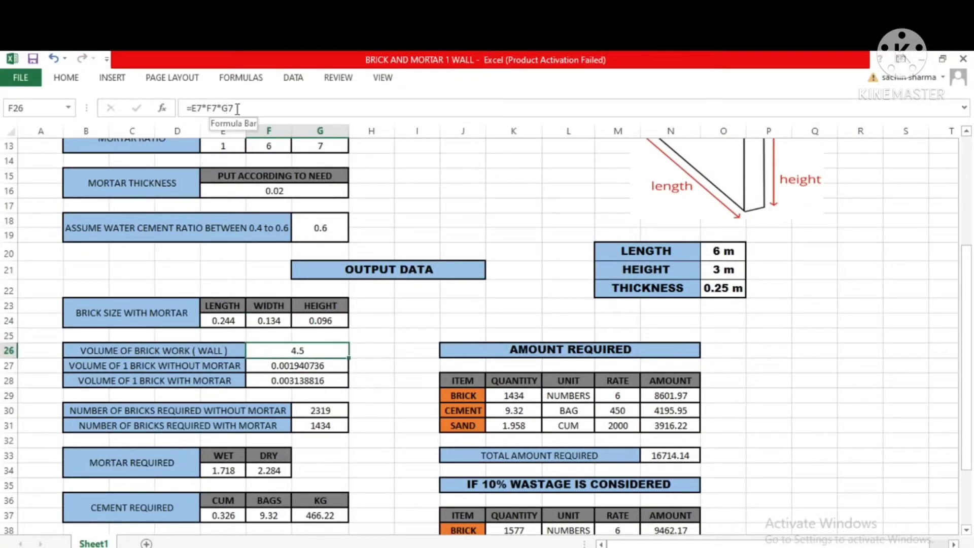
{"action": "scroll", "coordinate": [284, 239], "scroll_direction": "up", "scroll_amount": 4}
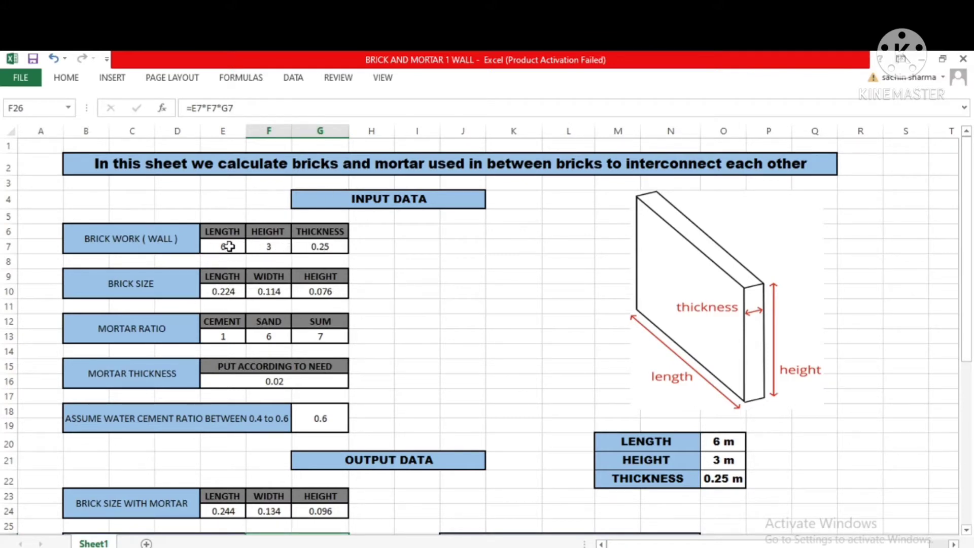
{"action": "scroll", "coordinate": [225, 249], "scroll_direction": "down", "scroll_amount": 3}
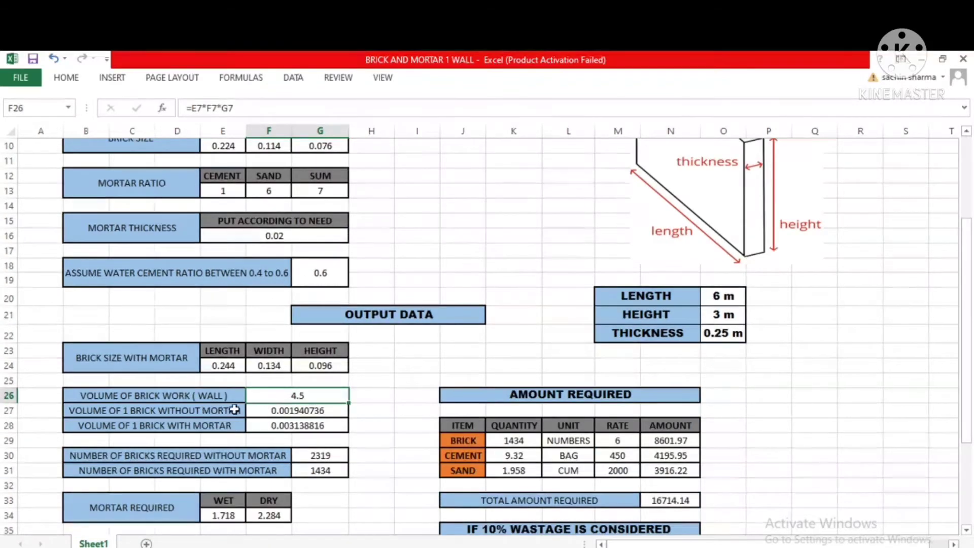
{"action": "scroll", "coordinate": [238, 407], "scroll_direction": "up", "scroll_amount": 3}
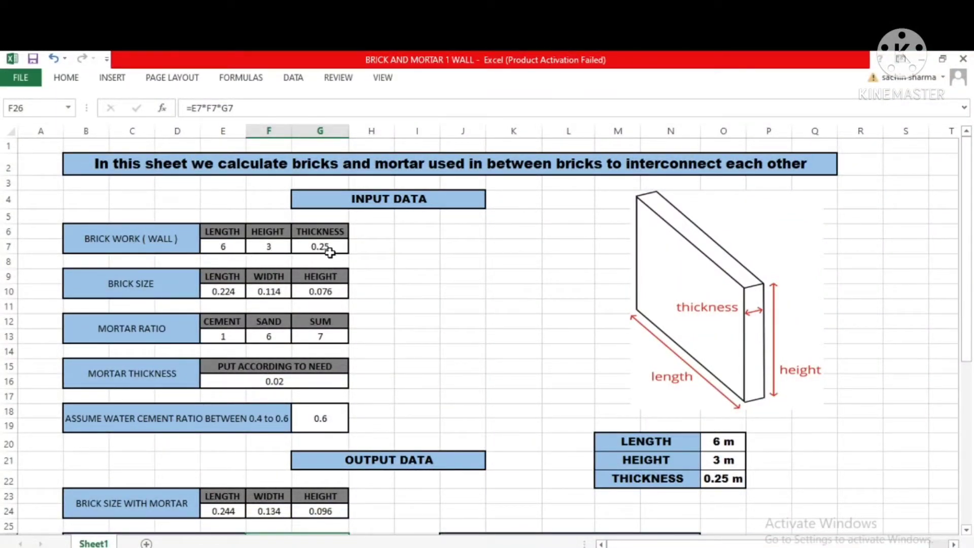
{"action": "scroll", "coordinate": [364, 271], "scroll_direction": "down", "scroll_amount": 1}
{"action": "scroll", "coordinate": [364, 271], "scroll_direction": "down", "scroll_amount": 2}
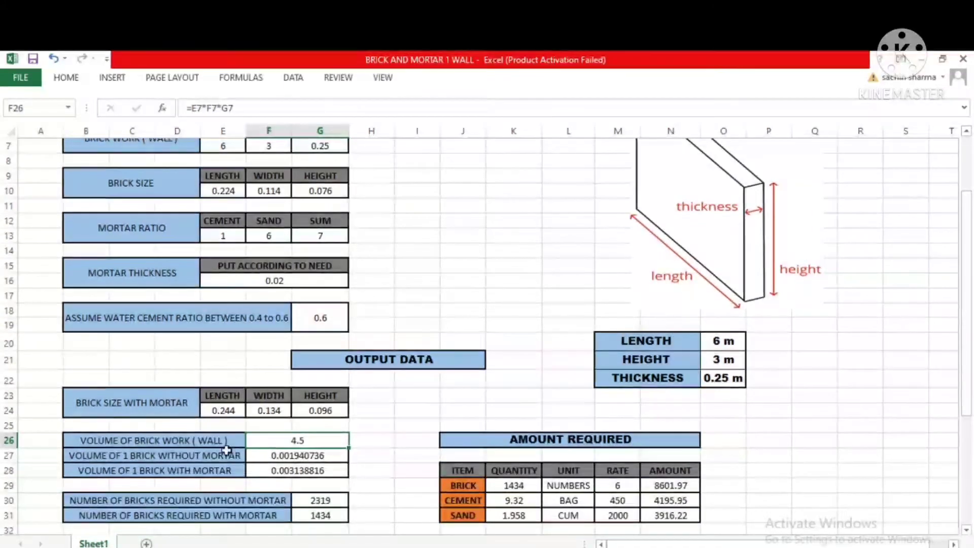
Step: Inspect the formulas for the volume of one brick without and with mortar, tracing the first to the brick size inputs
{"action": "scroll", "coordinate": [293, 446], "scroll_direction": "down", "scroll_amount": 3}
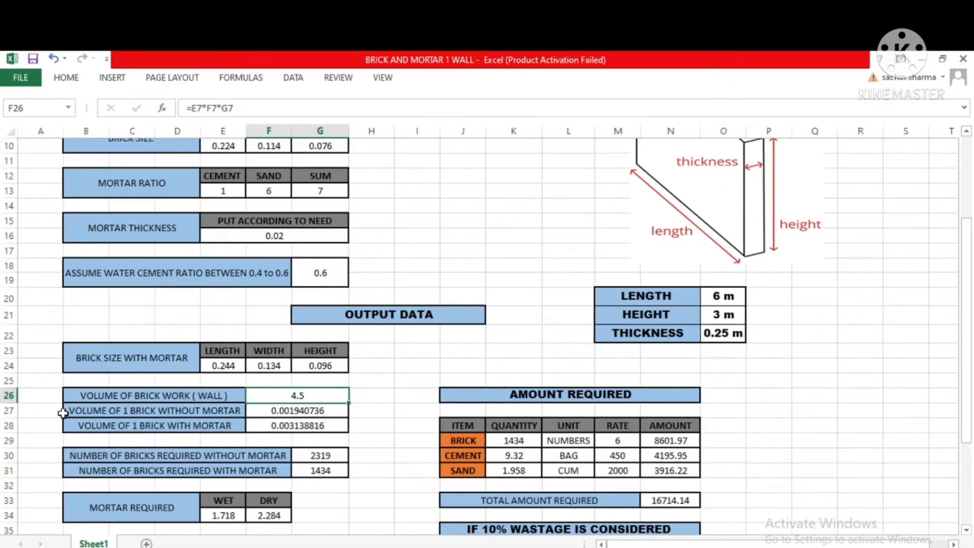
{"action": "left_click", "coordinate": [304, 412]}
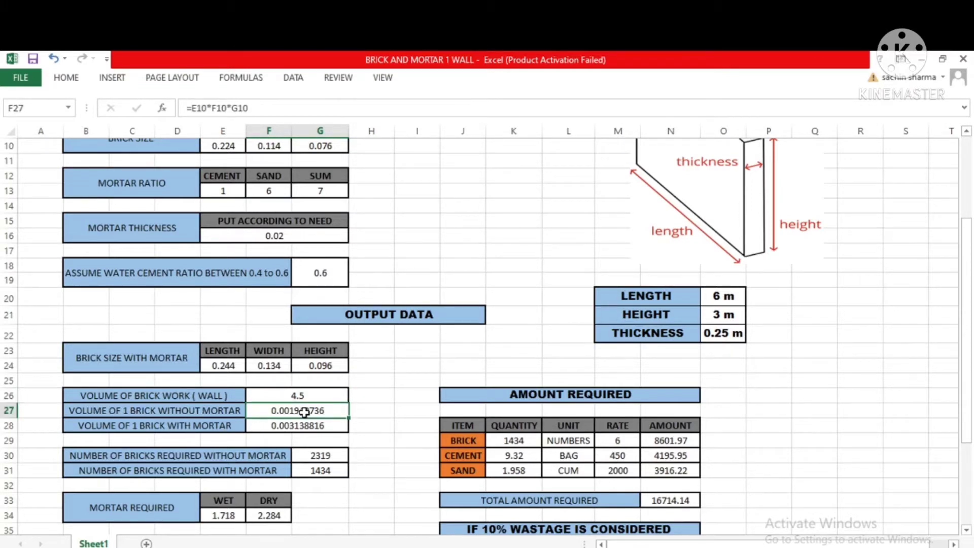
{"action": "scroll", "coordinate": [304, 412], "scroll_direction": "up", "scroll_amount": 3}
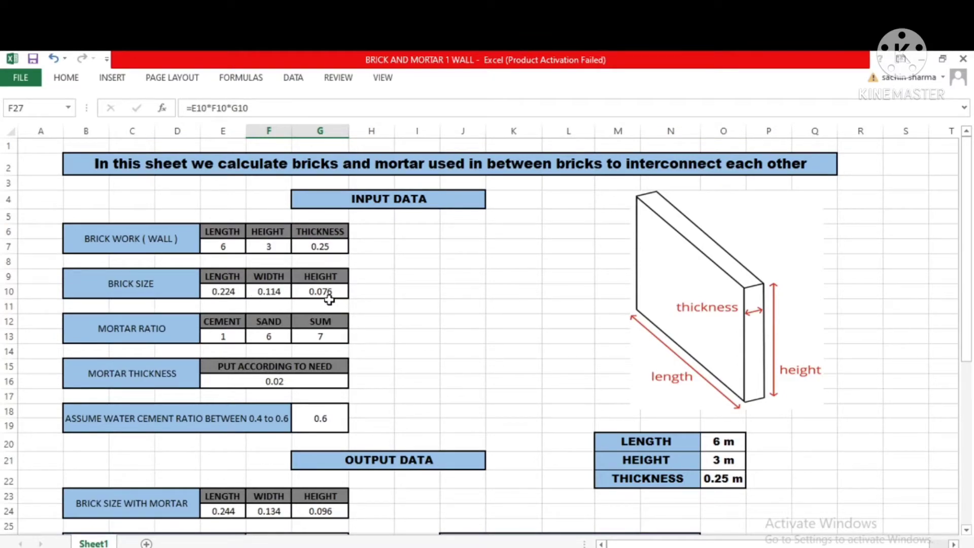
{"action": "scroll", "coordinate": [330, 300], "scroll_direction": "down", "scroll_amount": 3}
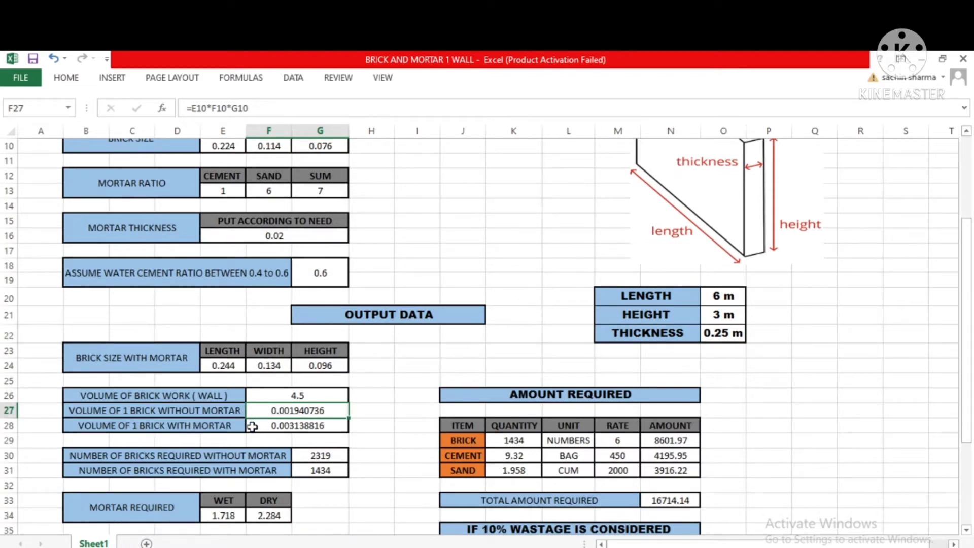
{"action": "scroll", "coordinate": [252, 427], "scroll_direction": "up", "scroll_amount": 3}
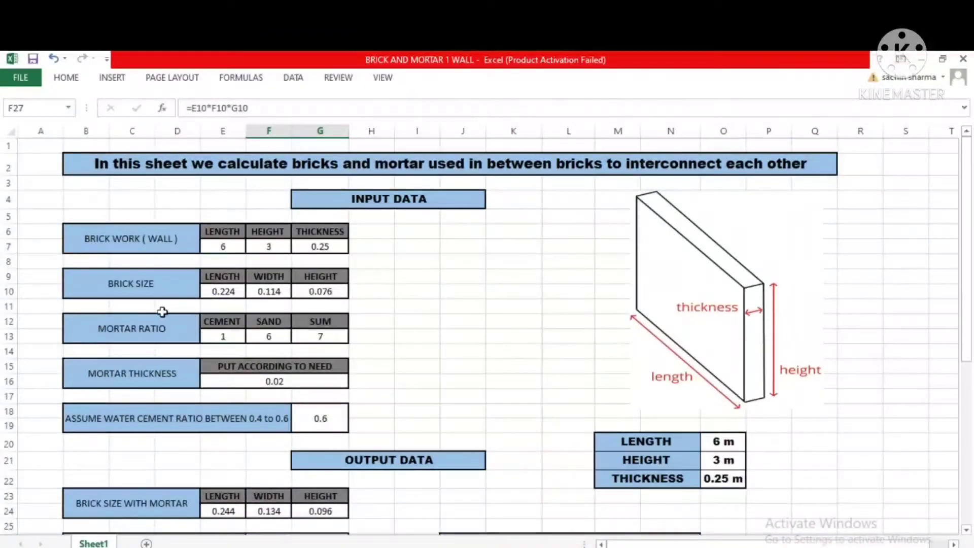
{"action": "scroll", "coordinate": [263, 418], "scroll_direction": "down", "scroll_amount": 1}
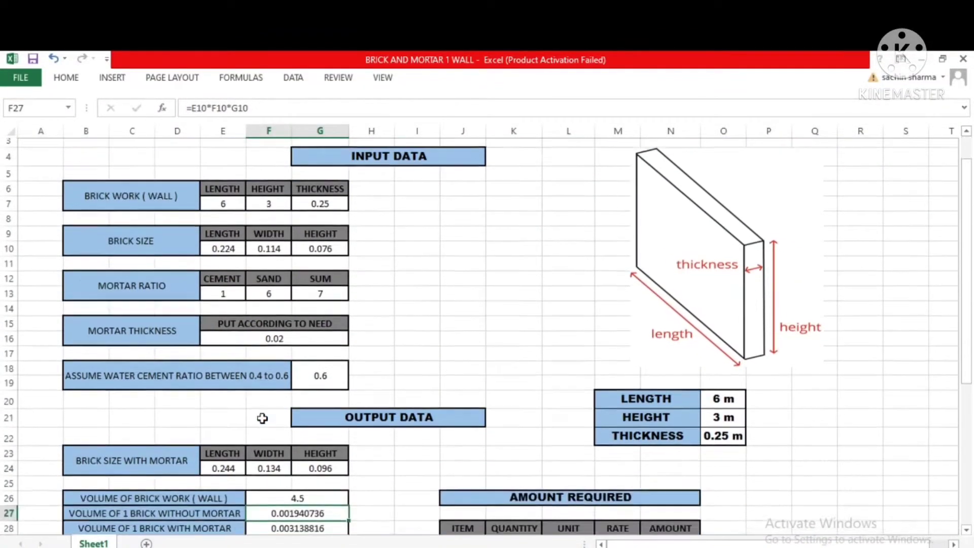
{"action": "scroll", "coordinate": [187, 469], "scroll_direction": "down", "scroll_amount": 1}
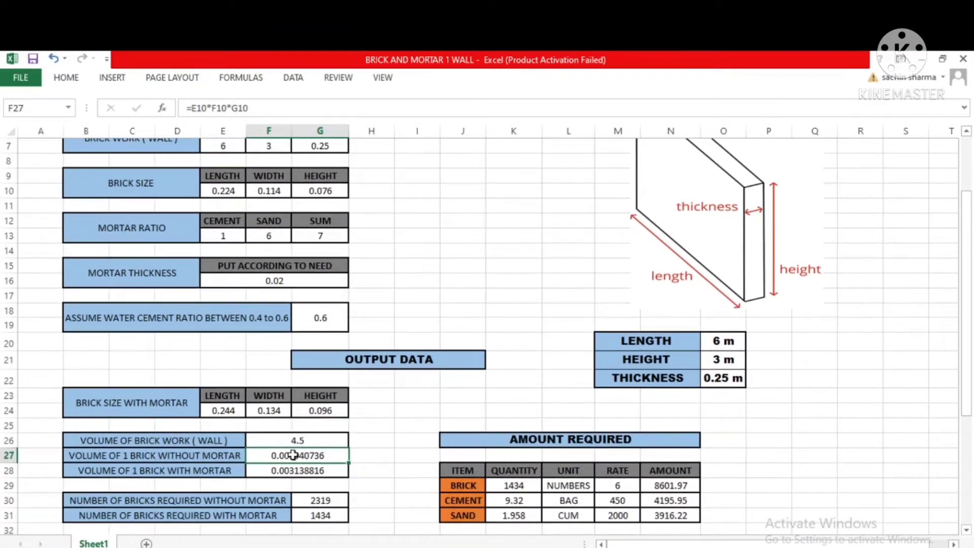
{"action": "left_click", "coordinate": [290, 469]}
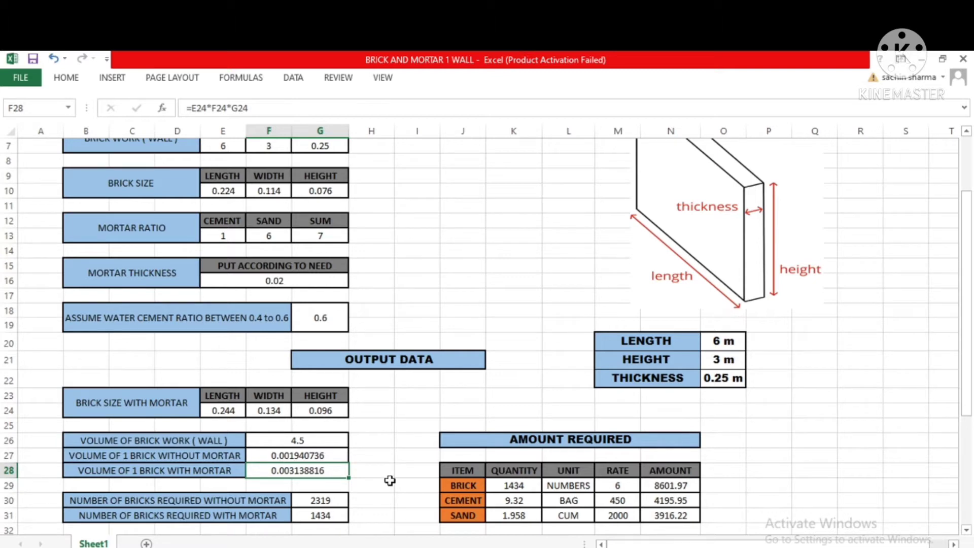
Step: Inspect the formula for the number of bricks required without mortar
{"action": "scroll", "coordinate": [389, 481], "scroll_direction": "down", "scroll_amount": 1}
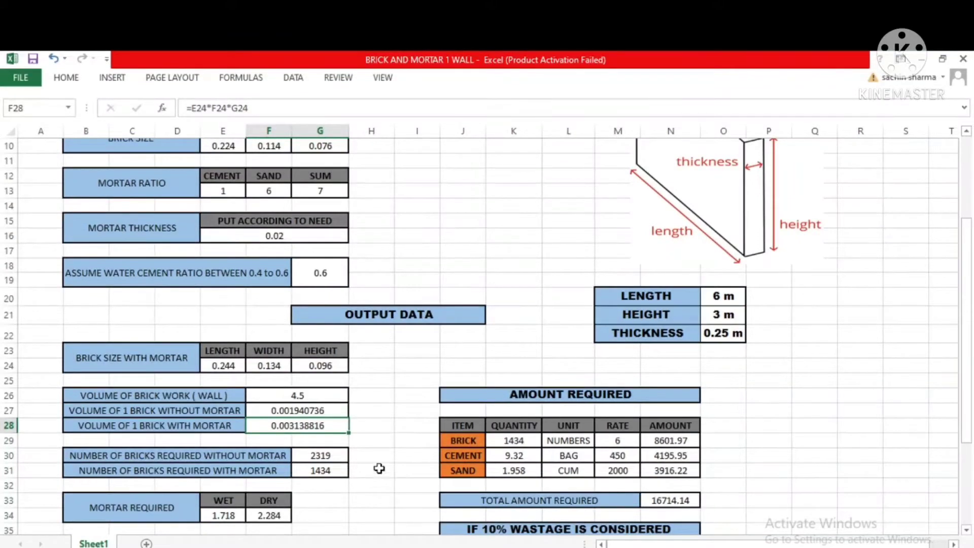
{"action": "left_click", "coordinate": [402, 443]}
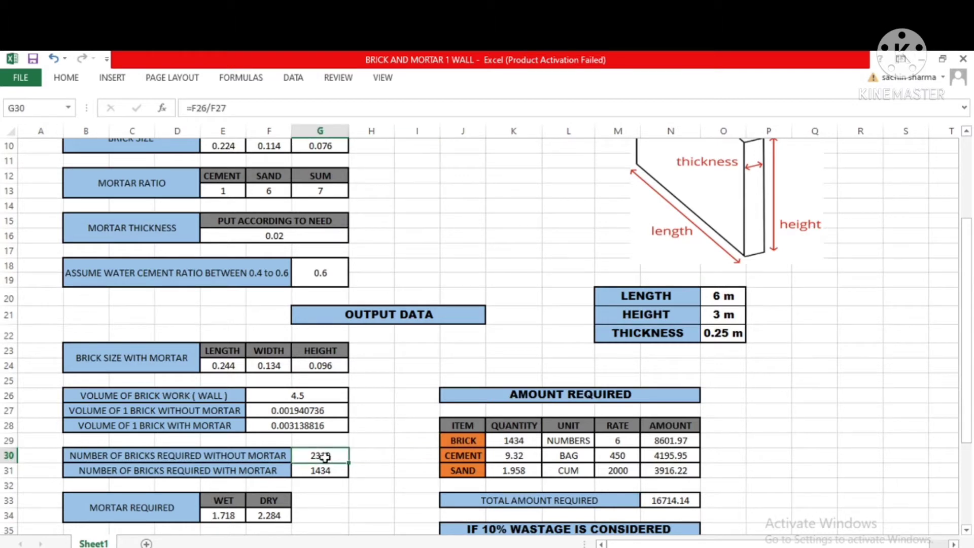
{"action": "left_click", "coordinate": [387, 380]}
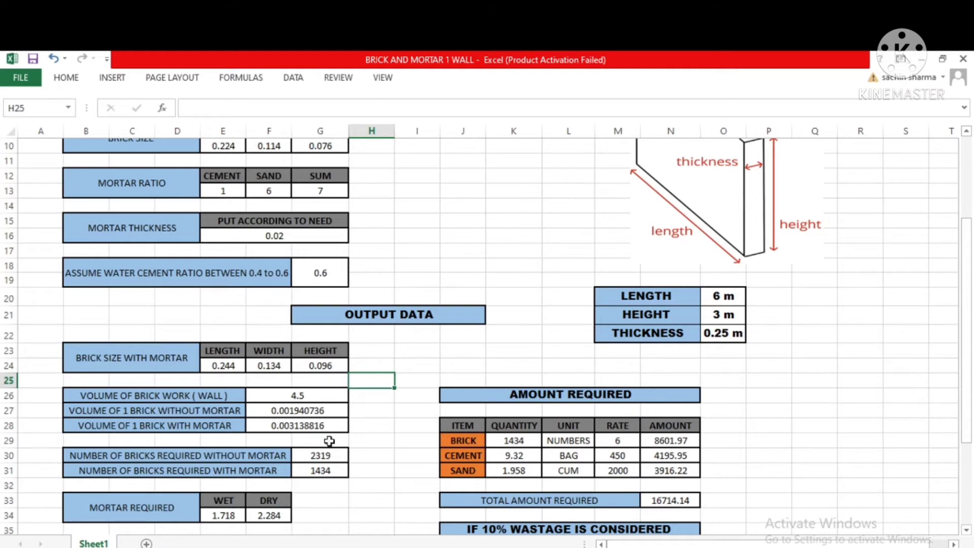
{"action": "left_click", "coordinate": [320, 456]}
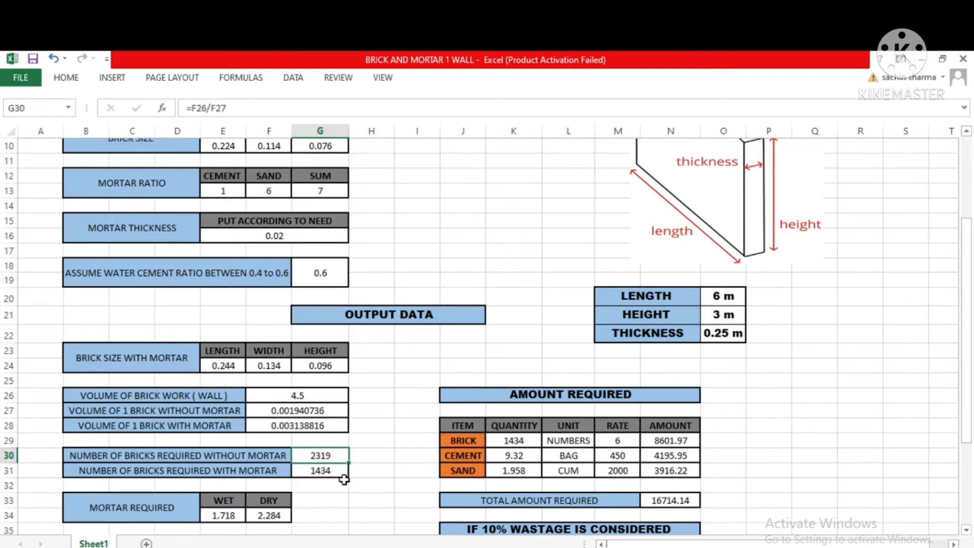
{"action": "left_click", "coordinate": [337, 498]}
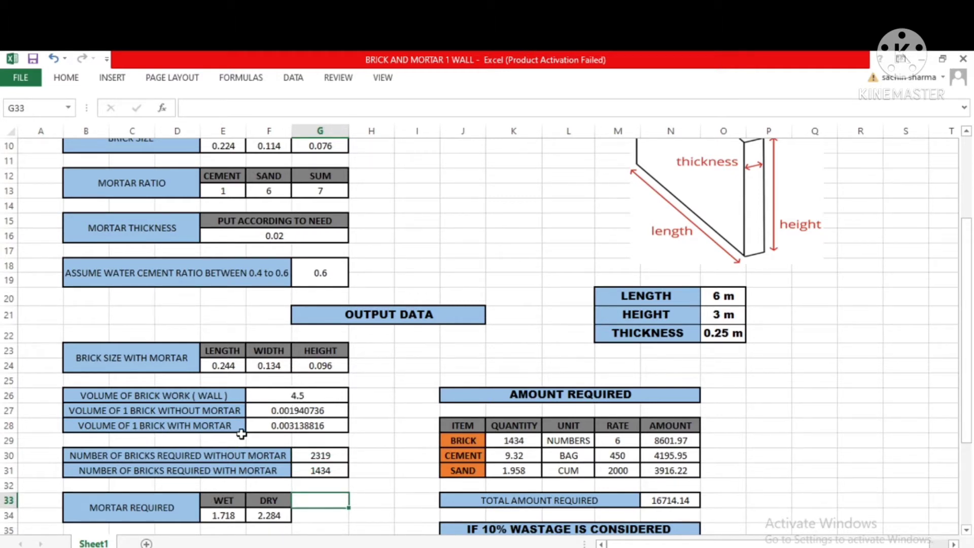
Step: Inspect the formula for the number of bricks required with mortar and the wall and brick volumes it uses
{"action": "left_click", "coordinate": [312, 471]}
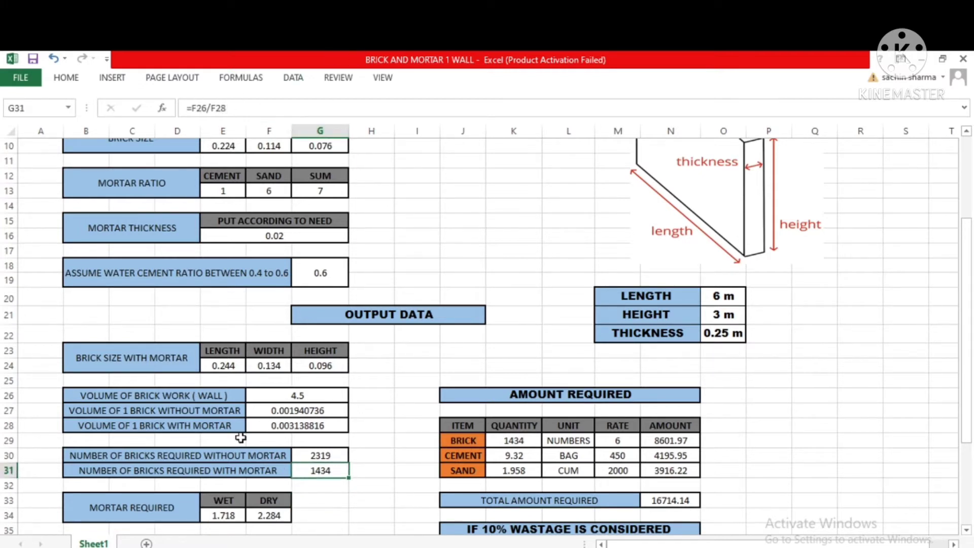
{"action": "left_click", "coordinate": [272, 394]}
{"action": "left_click", "coordinate": [270, 428]}
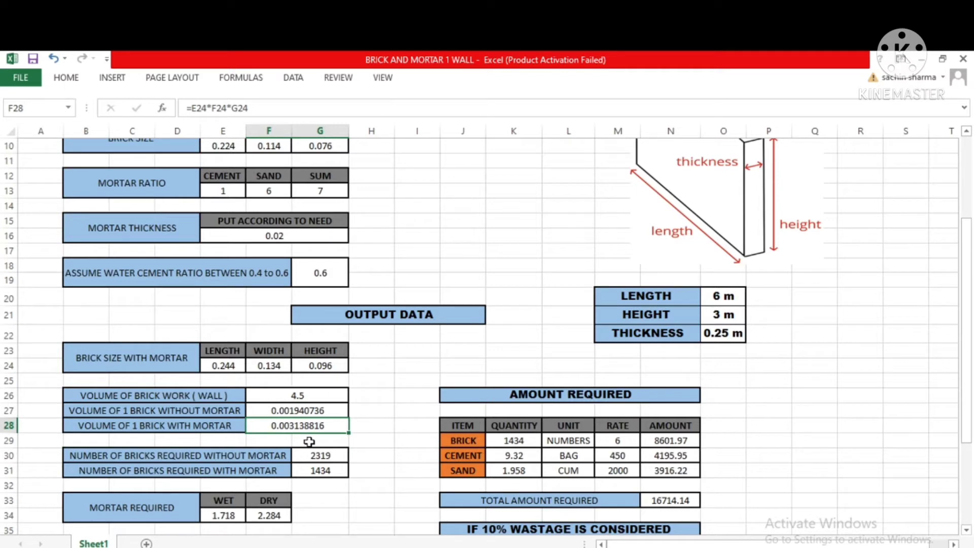
{"action": "left_click", "coordinate": [340, 472]}
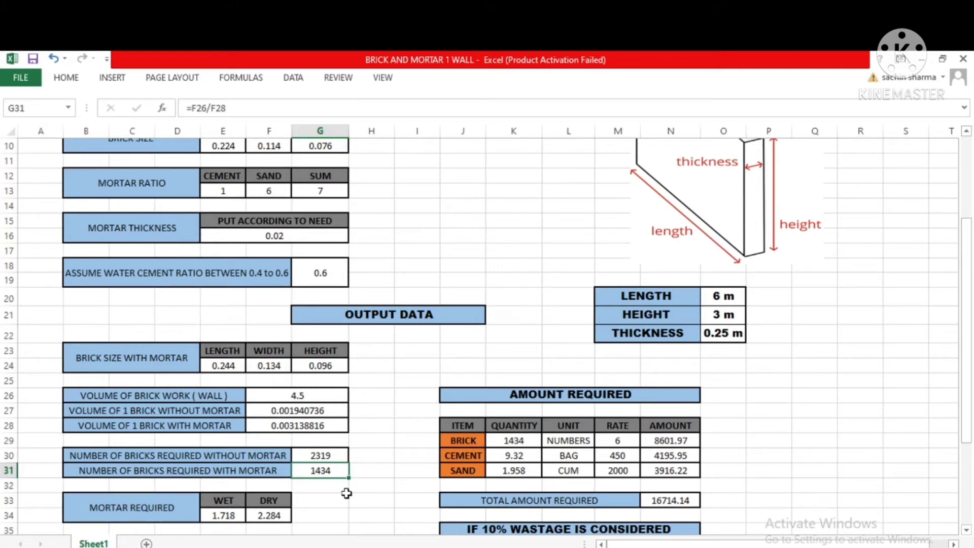
Step: Inspect the formula for the wet mortar required and relate it to the wall volume, brick volume and brick count
{"action": "scroll", "coordinate": [346, 493], "scroll_direction": "down", "scroll_amount": 2}
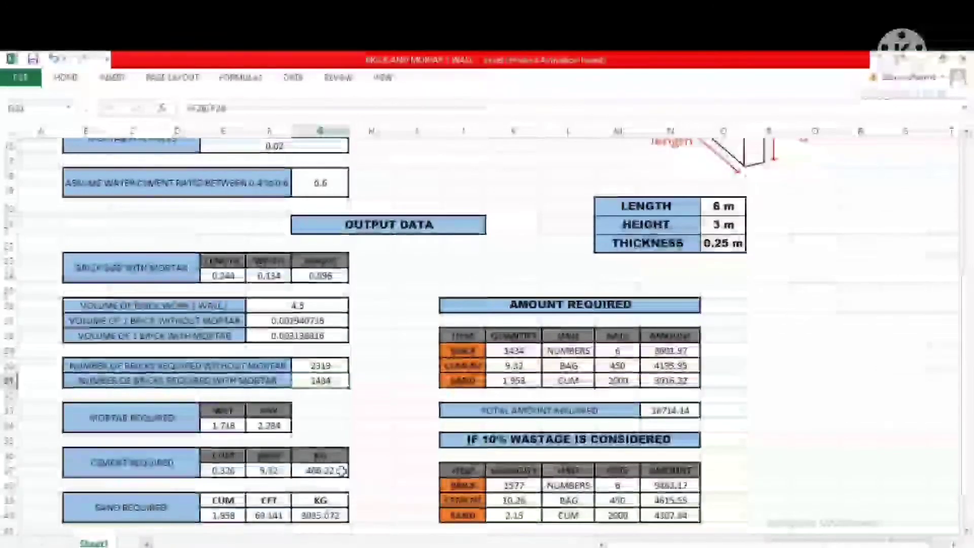
{"action": "left_click", "coordinate": [351, 415]}
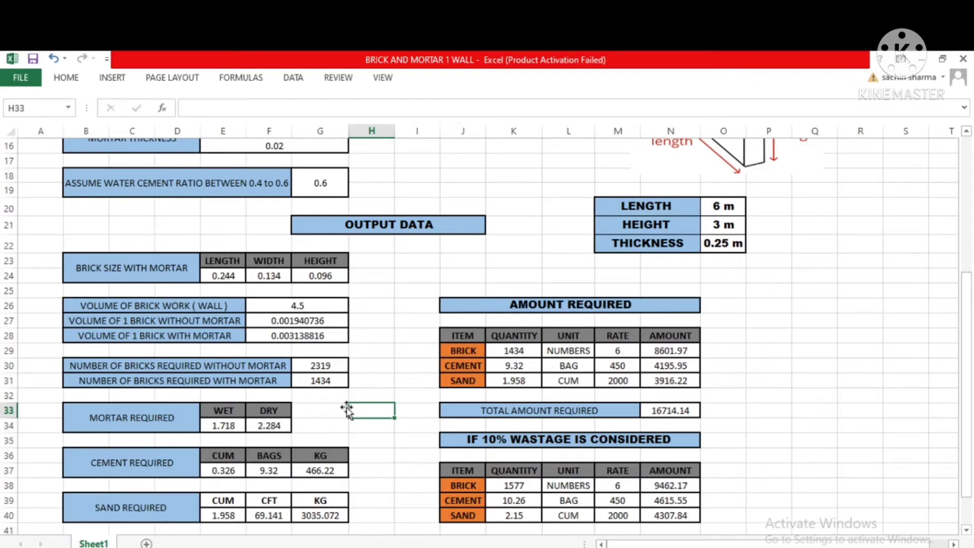
{"action": "scroll", "coordinate": [349, 413], "scroll_direction": "down", "scroll_amount": 1}
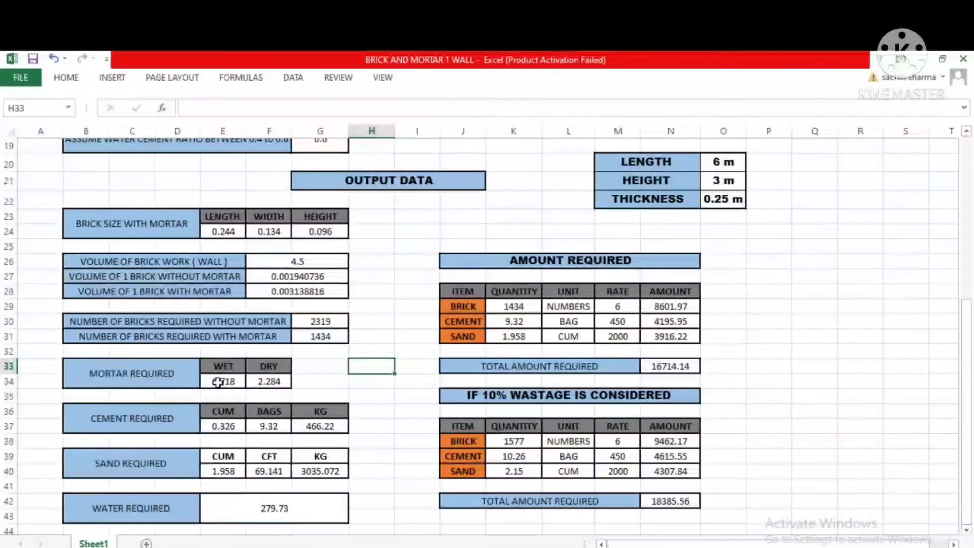
{"action": "left_click", "coordinate": [216, 381]}
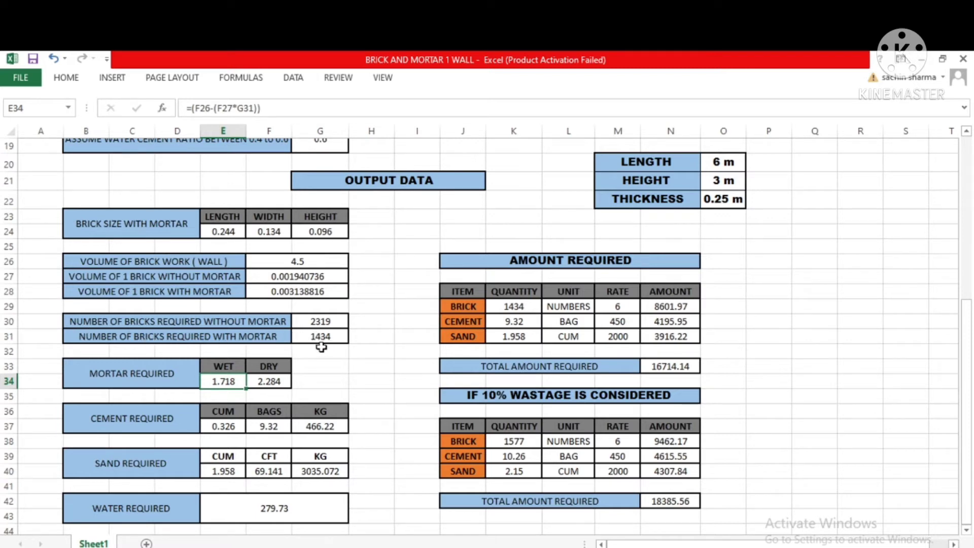
{"action": "left_click", "coordinate": [329, 361]}
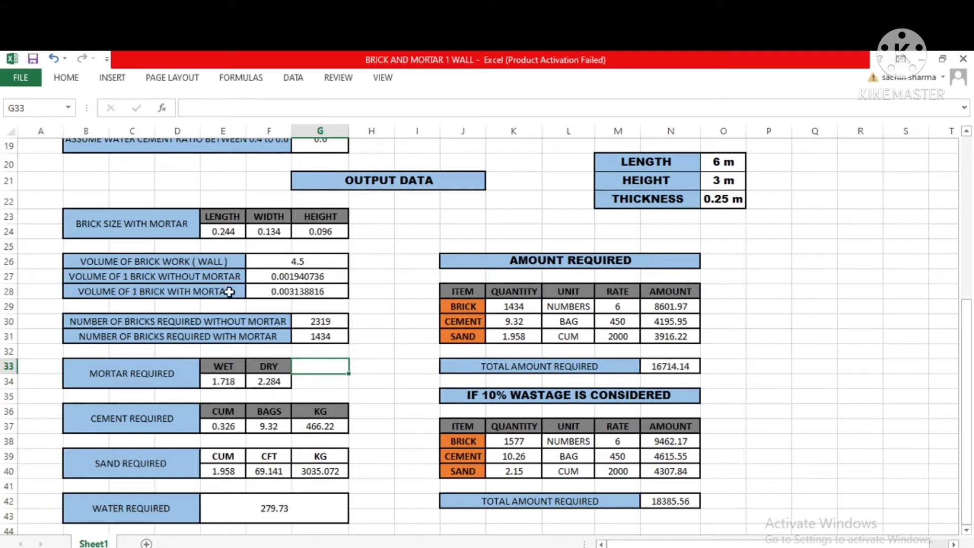
{"action": "left_click", "coordinate": [223, 380]}
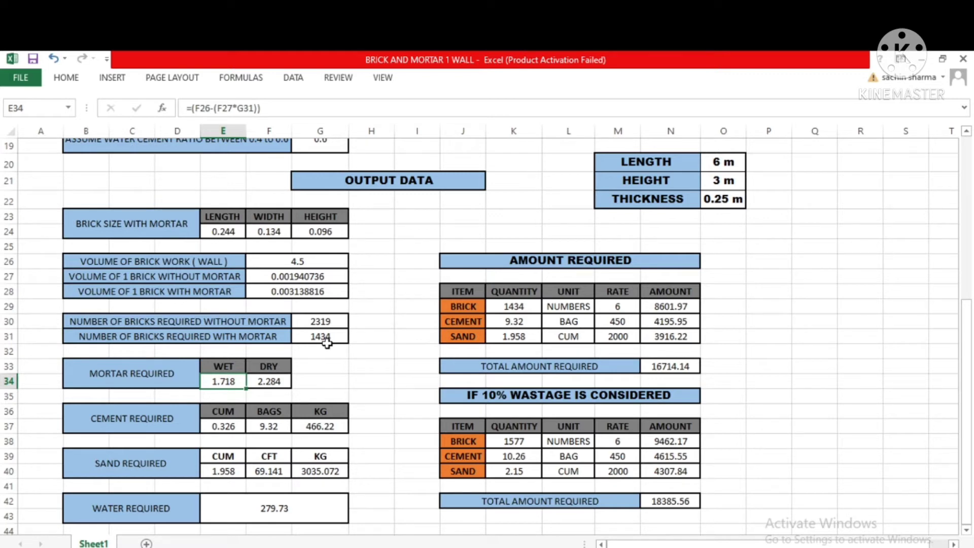
{"action": "left_click", "coordinate": [336, 366]}
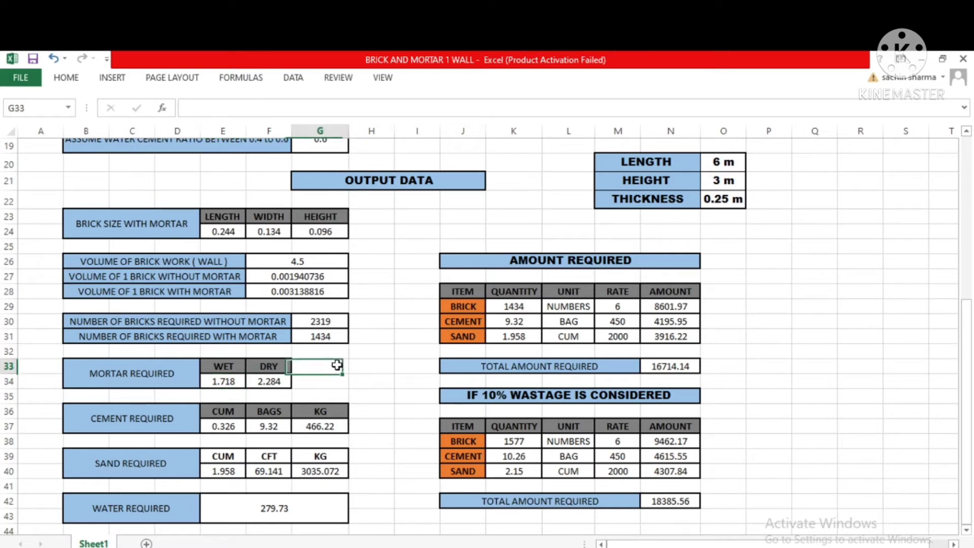
{"action": "left_click", "coordinate": [216, 380]}
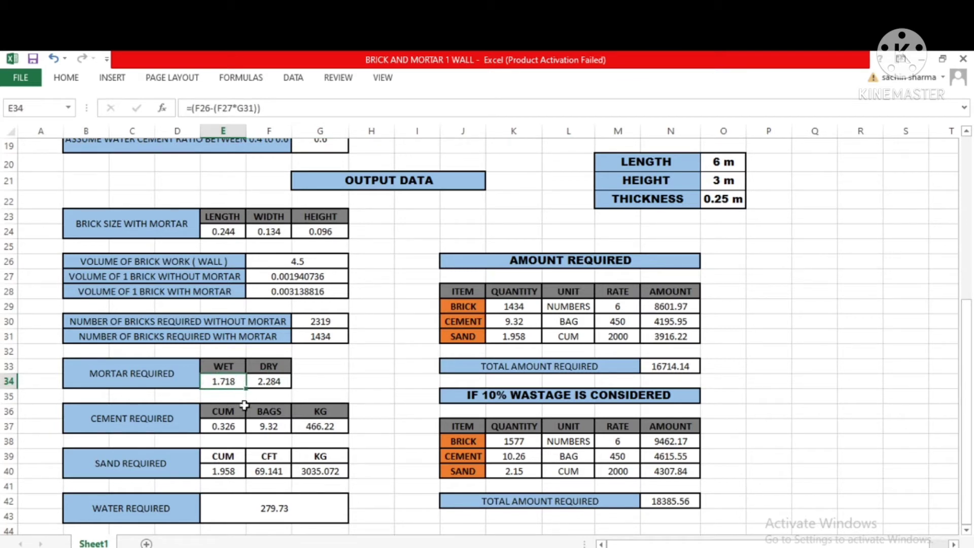
{"action": "left_click", "coordinate": [319, 388]}
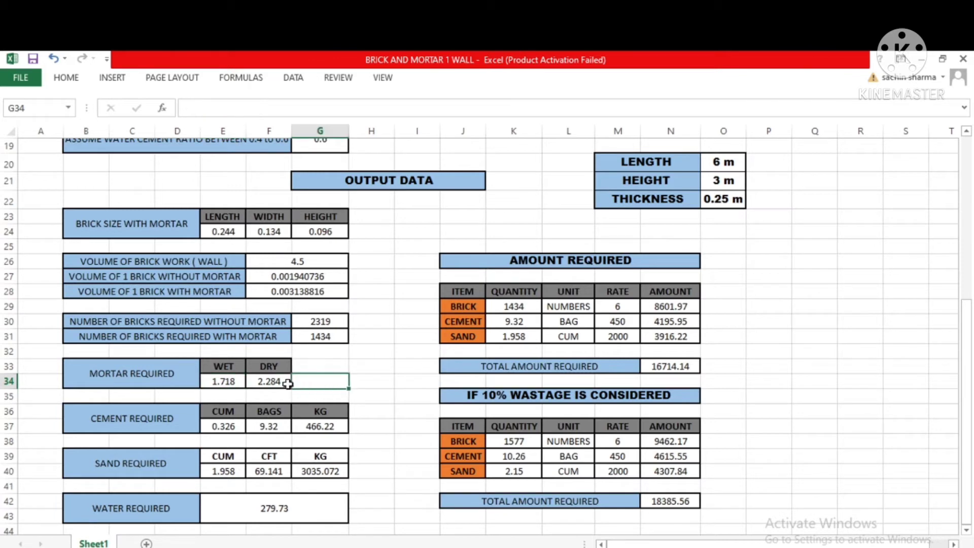
Step: Inspect the formula that derives the dry mortar required from the wet mortar
{"action": "left_click", "coordinate": [273, 381]}
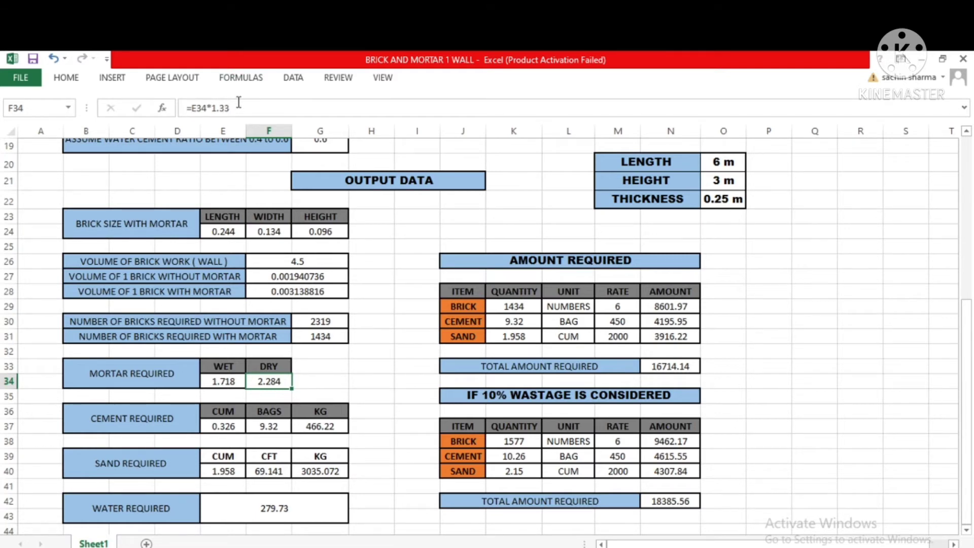
{"action": "left_click", "coordinate": [320, 381]}
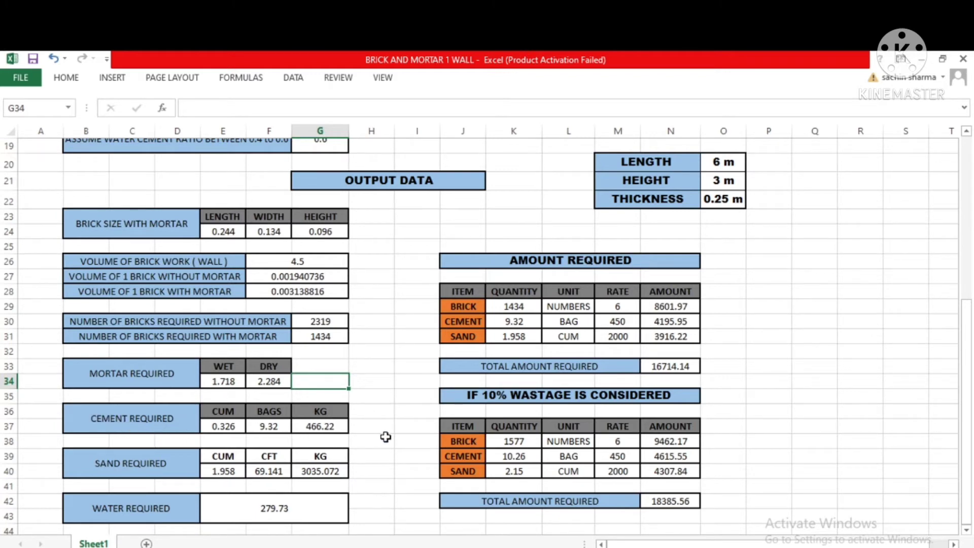
{"action": "left_click", "coordinate": [386, 437]}
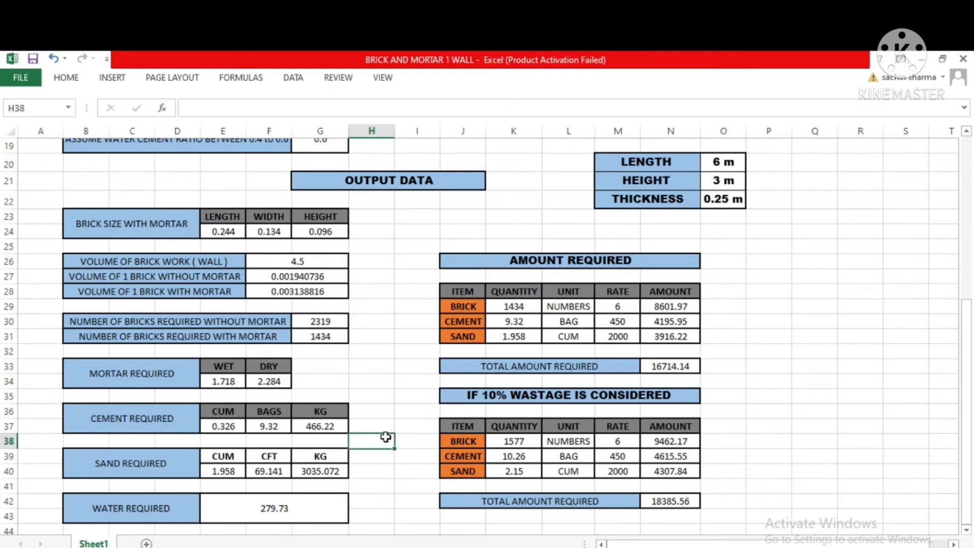
Step: Inspect the formula for the cement required in cubic metres, tracing it to the mortar ratio inputs and the dry mortar volume
{"action": "left_click", "coordinate": [217, 425]}
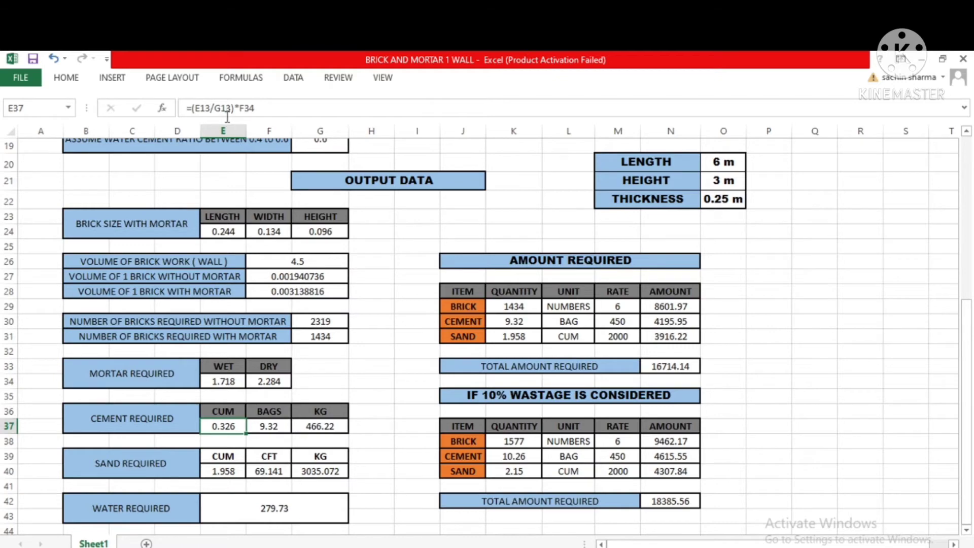
{"action": "scroll", "coordinate": [326, 343], "scroll_direction": "up", "scroll_amount": 2}
{"action": "scroll", "coordinate": [325, 343], "scroll_direction": "up", "scroll_amount": 1}
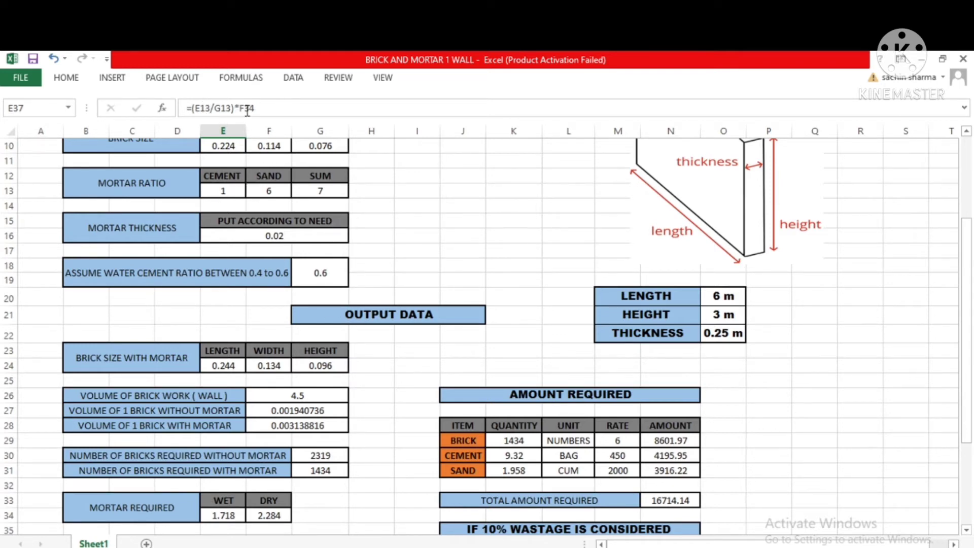
{"action": "scroll", "coordinate": [334, 406], "scroll_direction": "down", "scroll_amount": 2}
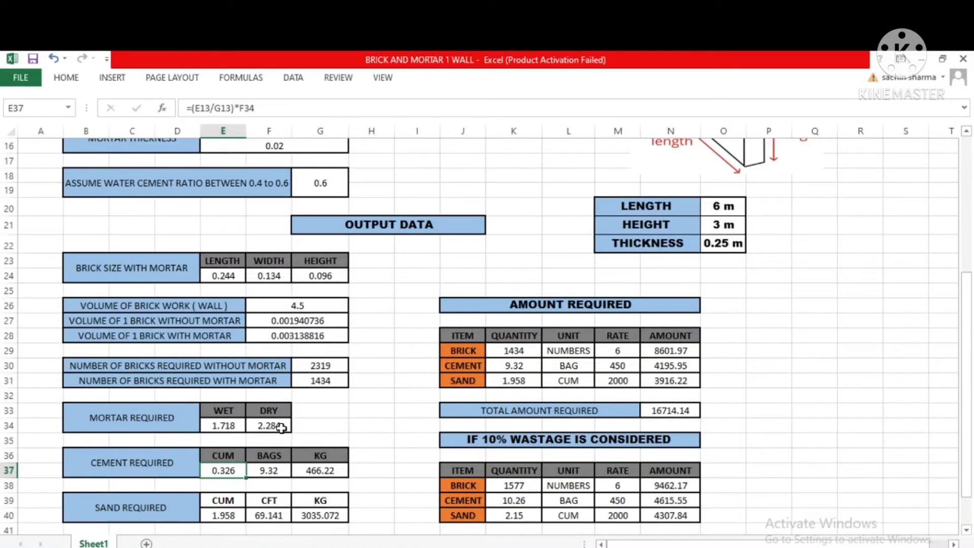
{"action": "left_click", "coordinate": [278, 429]}
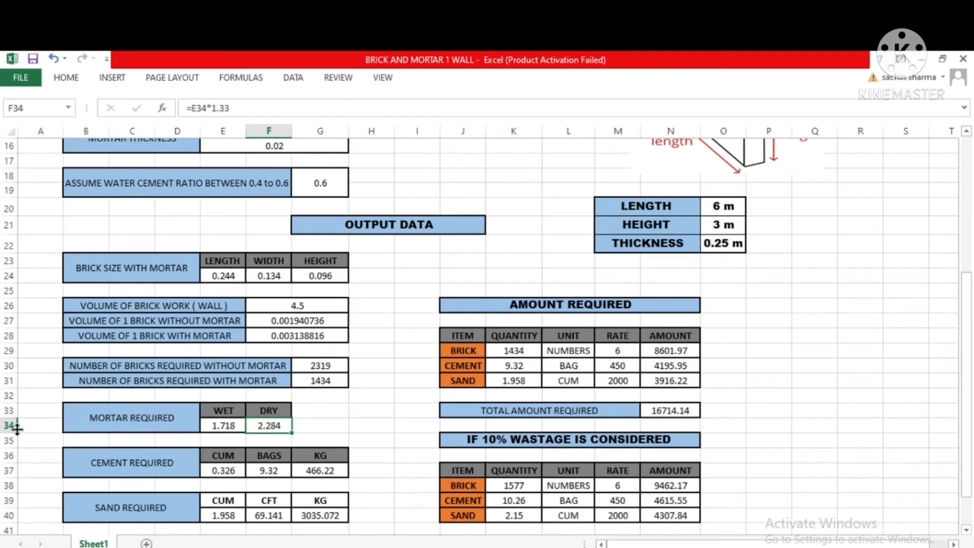
{"action": "left_click", "coordinate": [347, 414]}
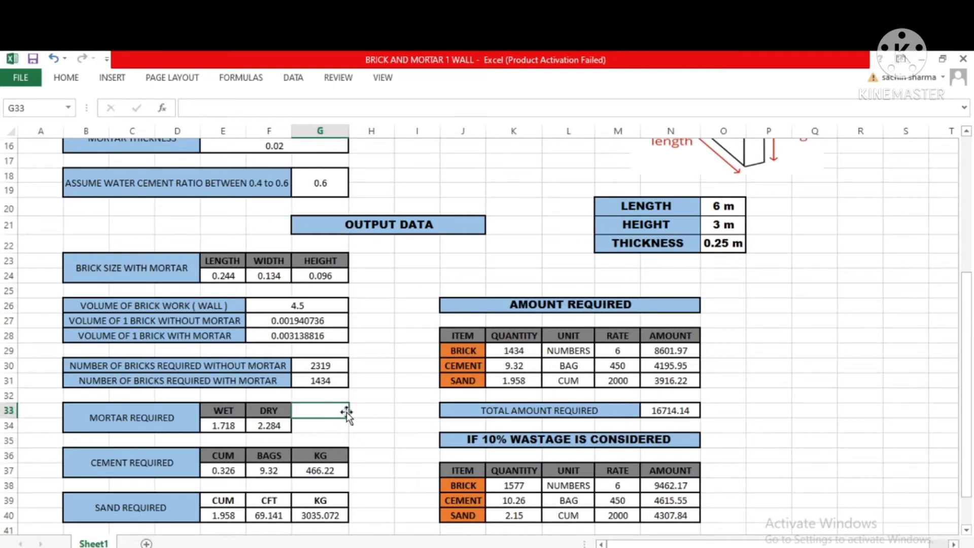
{"action": "left_click", "coordinate": [208, 471]}
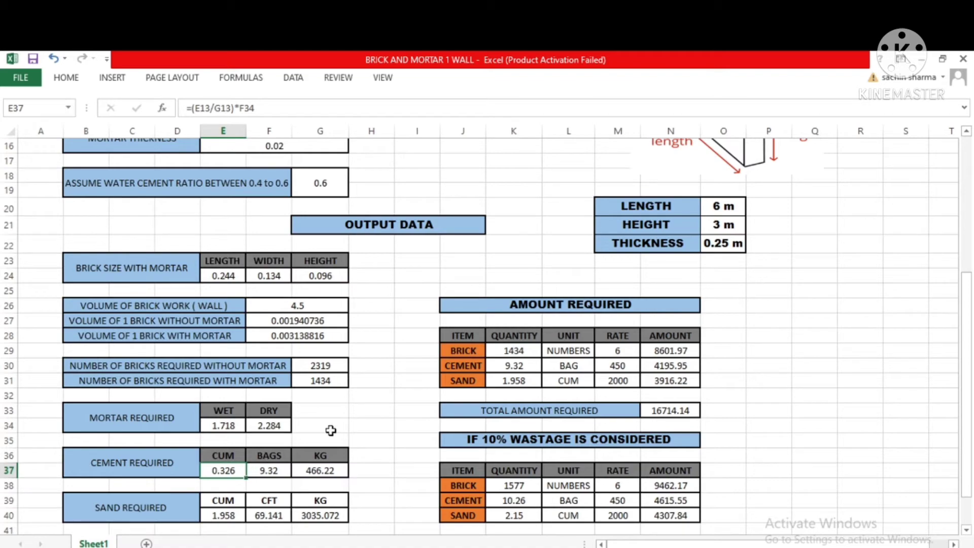
{"action": "scroll", "coordinate": [330, 430], "scroll_direction": "down", "scroll_amount": 2}
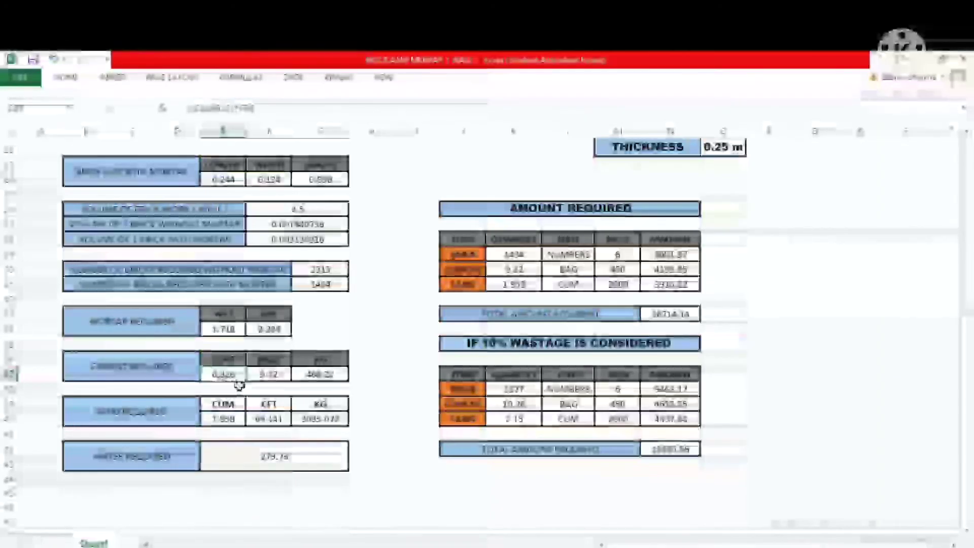
{"action": "left_click", "coordinate": [360, 374]}
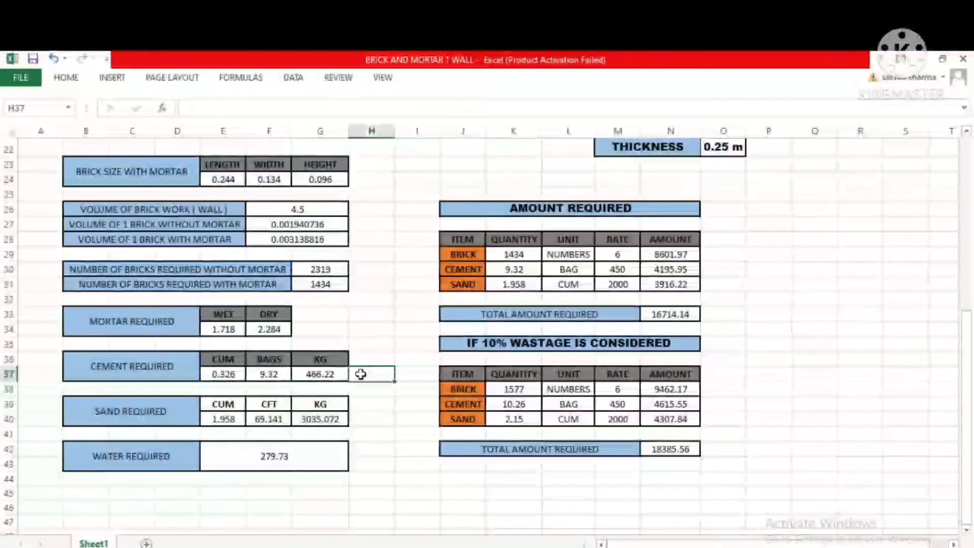
Step: Inspect the formulas that convert the cement required into bags and kilograms
{"action": "left_click", "coordinate": [274, 376]}
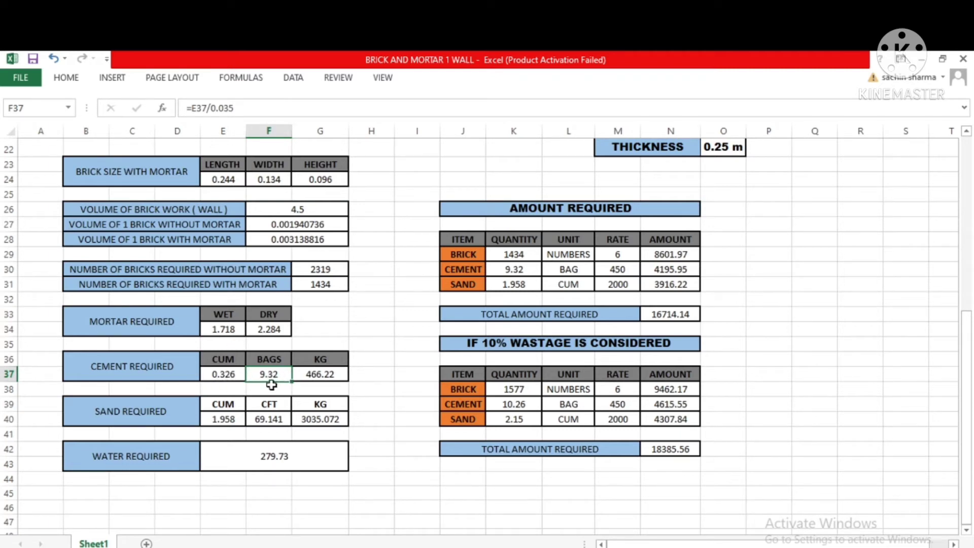
{"action": "left_click", "coordinate": [397, 378]}
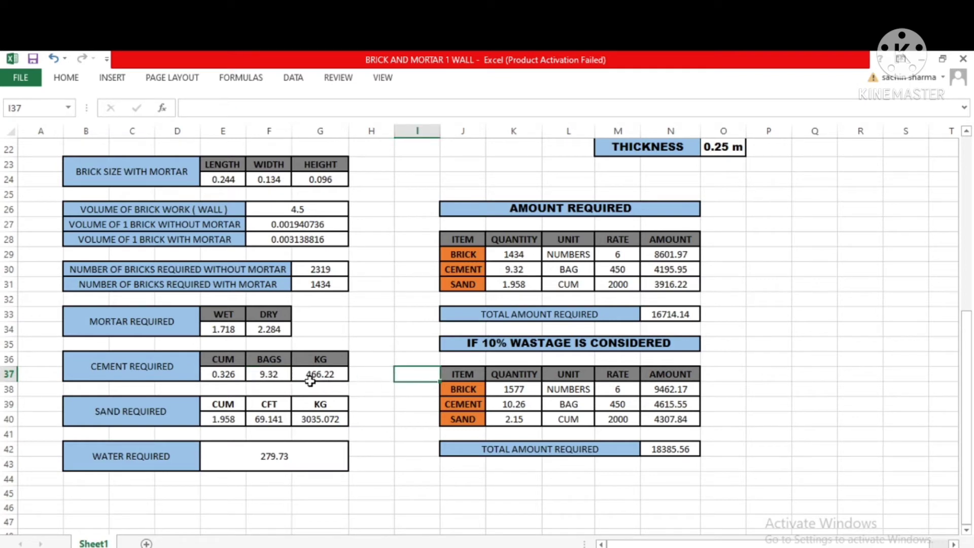
{"action": "left_click", "coordinate": [276, 376]}
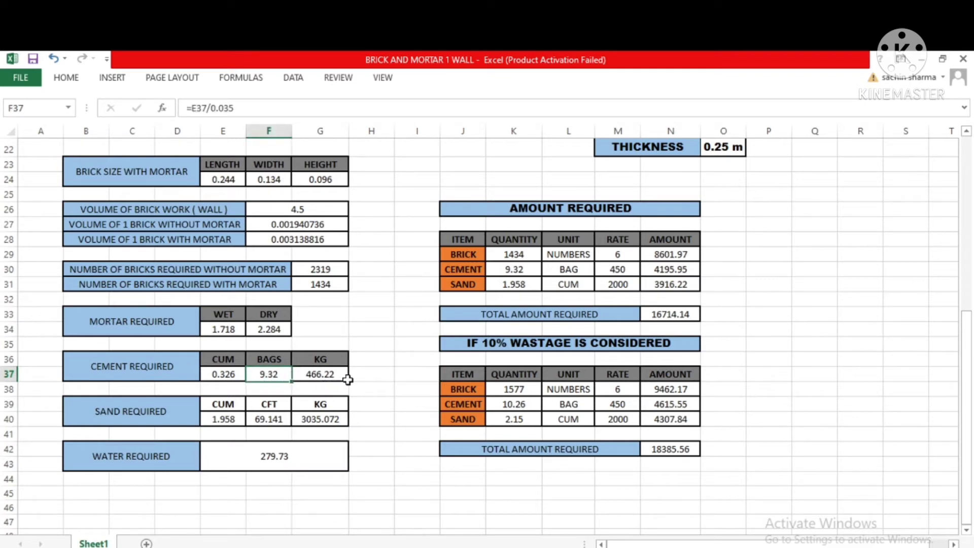
{"action": "left_click", "coordinate": [378, 392]}
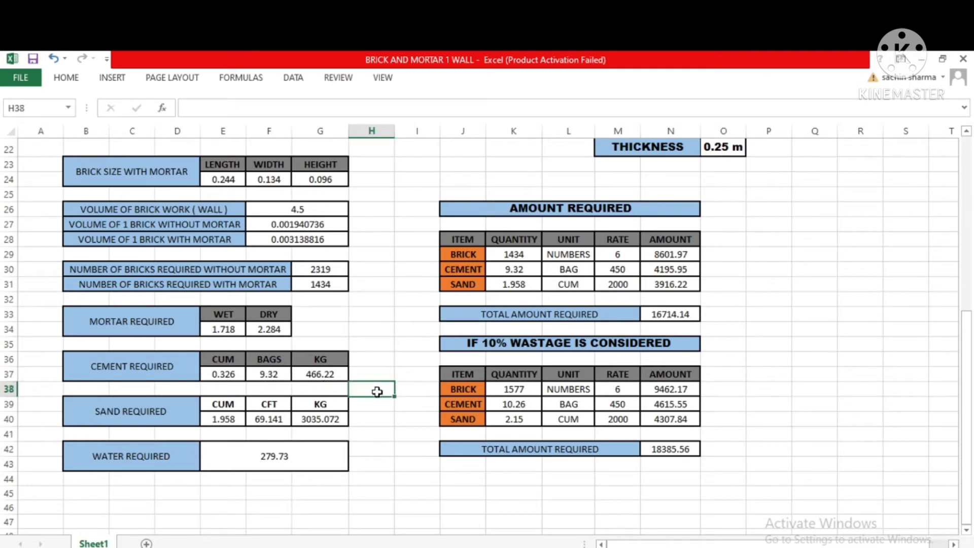
{"action": "left_click", "coordinate": [325, 375]}
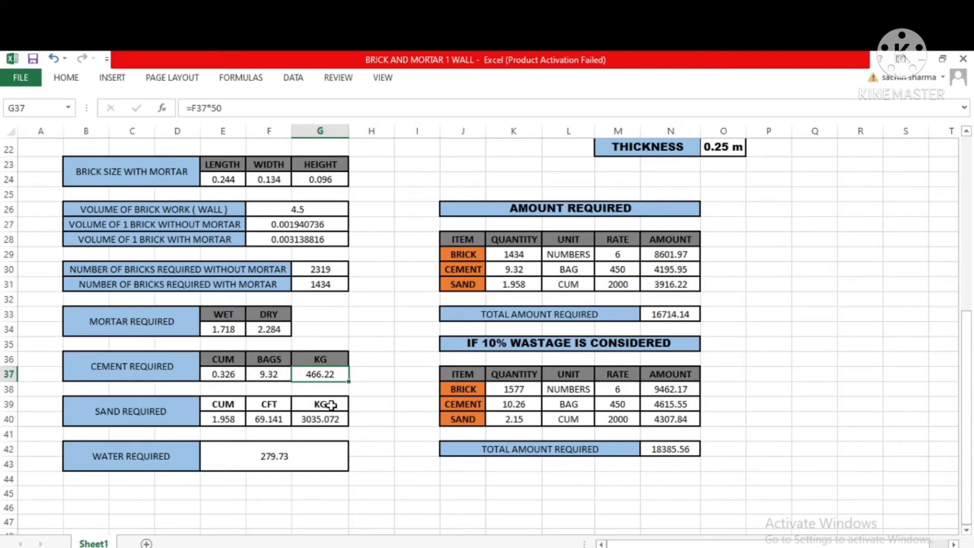
Step: Inspect the formula for the sand required in cubic metres, tracing it to the mortar ratio inputs and the dry mortar volume
{"action": "scroll", "coordinate": [328, 406], "scroll_direction": "down", "scroll_amount": 1}
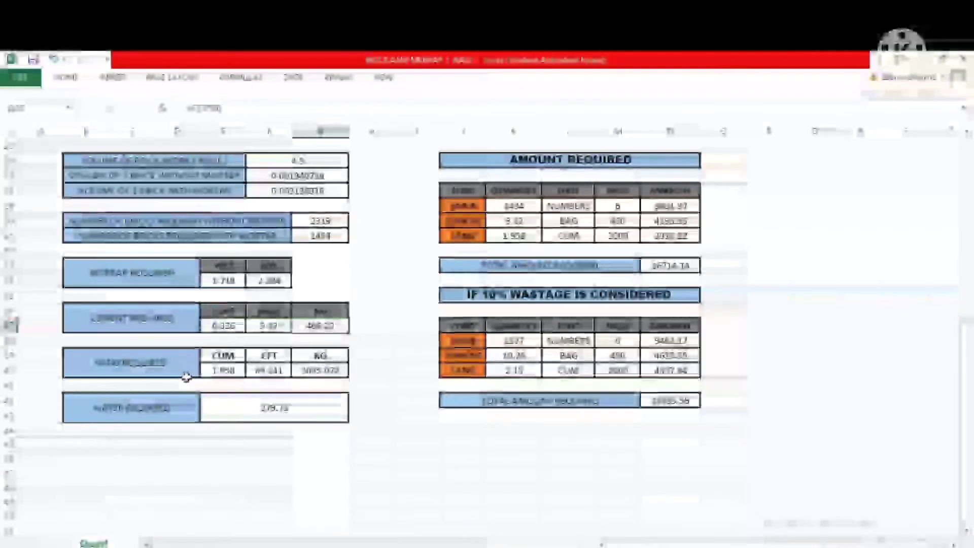
{"action": "left_click", "coordinate": [381, 381]}
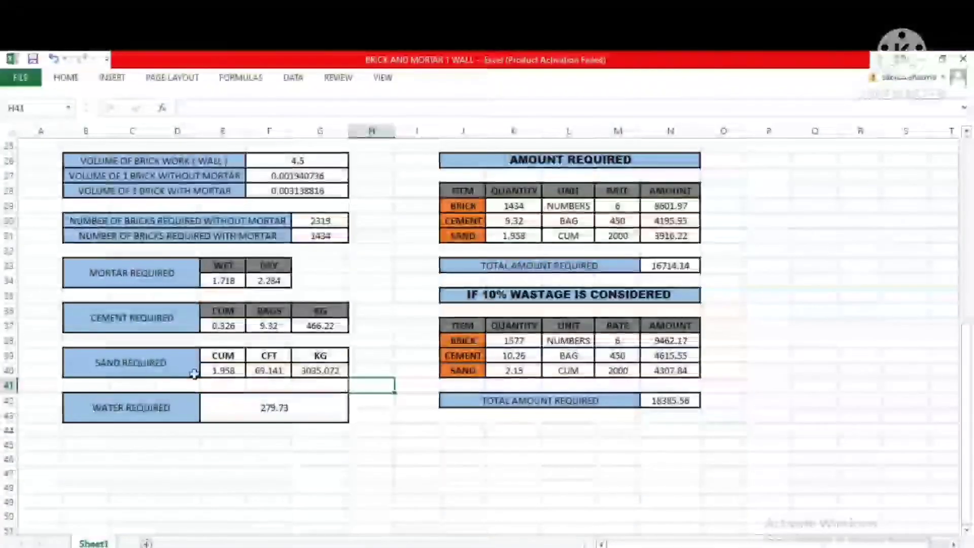
{"action": "left_click", "coordinate": [231, 371]}
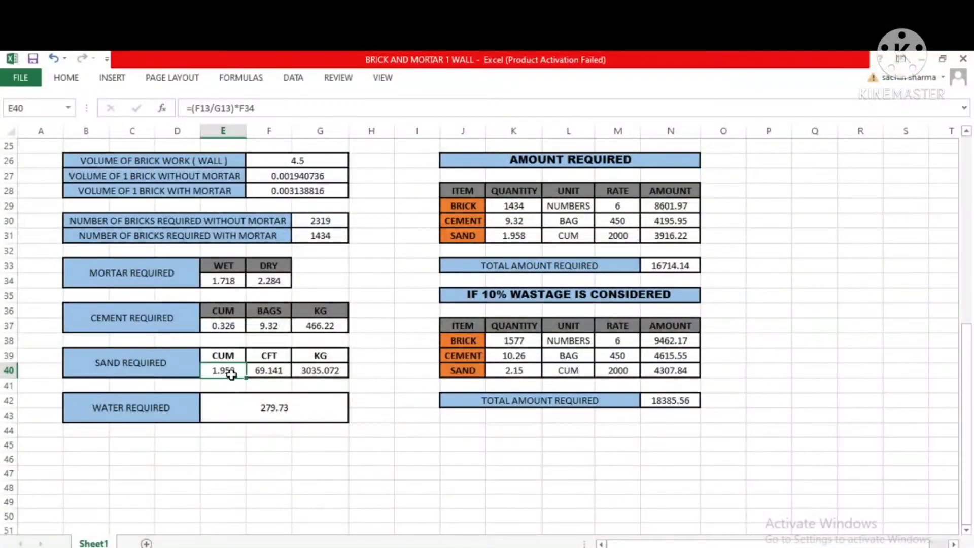
{"action": "scroll", "coordinate": [305, 308], "scroll_direction": "up", "scroll_amount": 5}
{"action": "scroll", "coordinate": [305, 308], "scroll_direction": "up", "scroll_amount": 1}
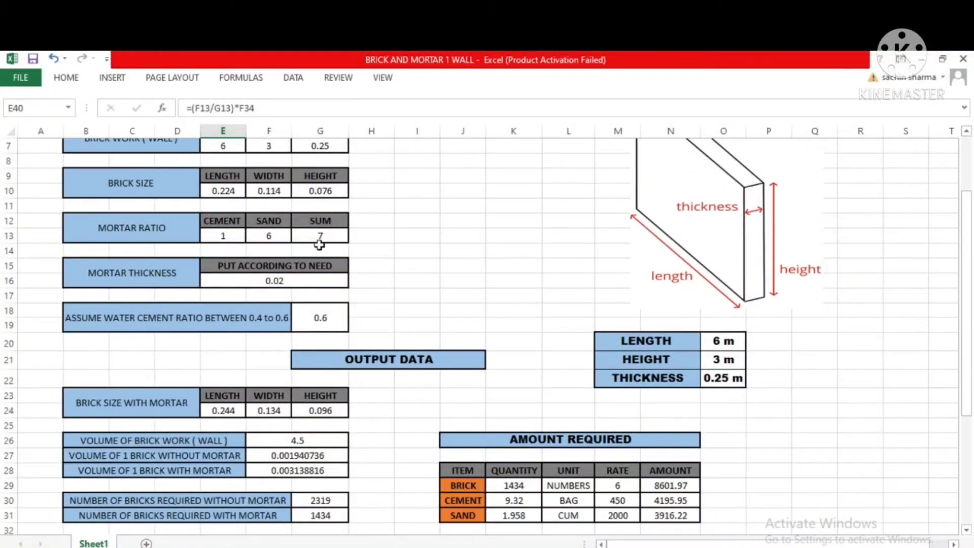
{"action": "scroll", "coordinate": [324, 289], "scroll_direction": "down", "scroll_amount": 4}
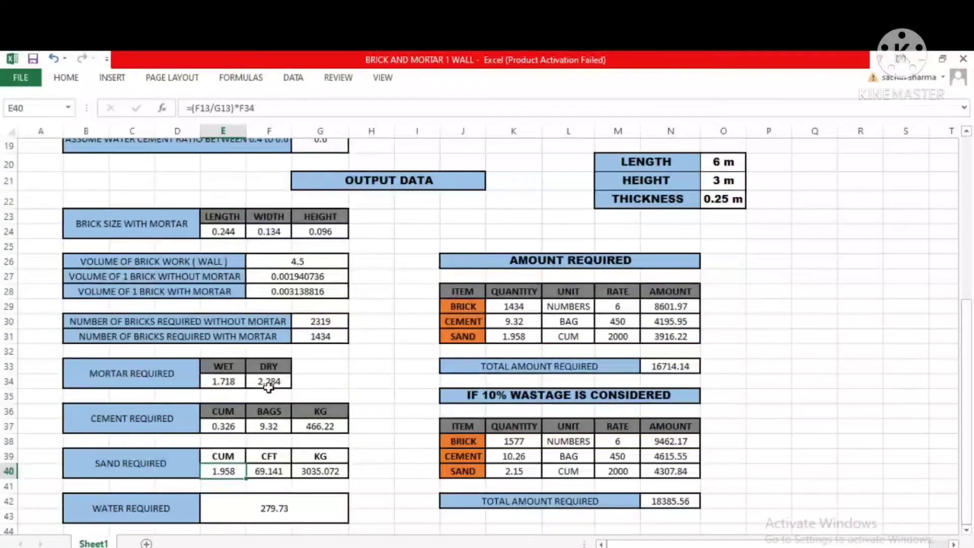
{"action": "scroll", "coordinate": [278, 457], "scroll_direction": "down", "scroll_amount": 1}
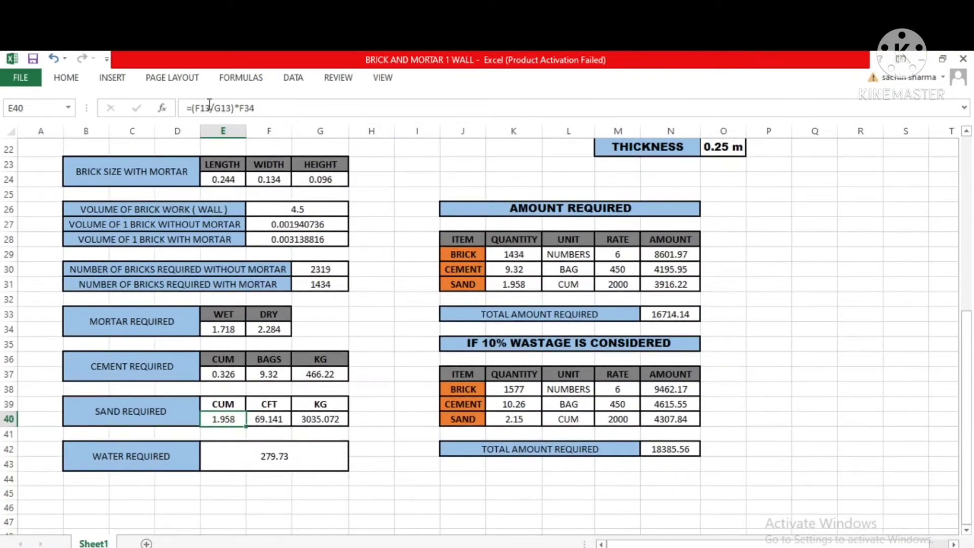
{"action": "left_click", "coordinate": [220, 479]}
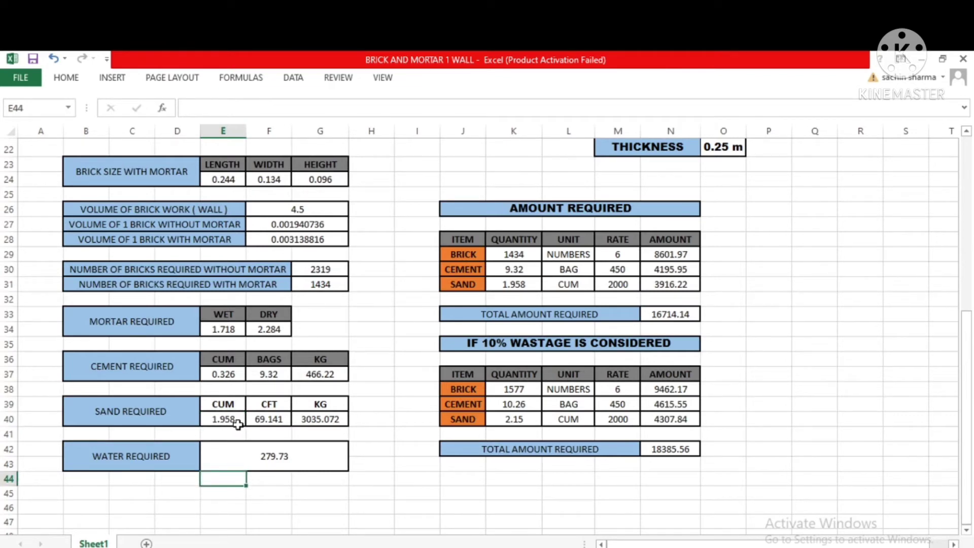
Step: Inspect the formulas that convert the sand required into cubic feet and kilograms
{"action": "left_click", "coordinate": [266, 421]}
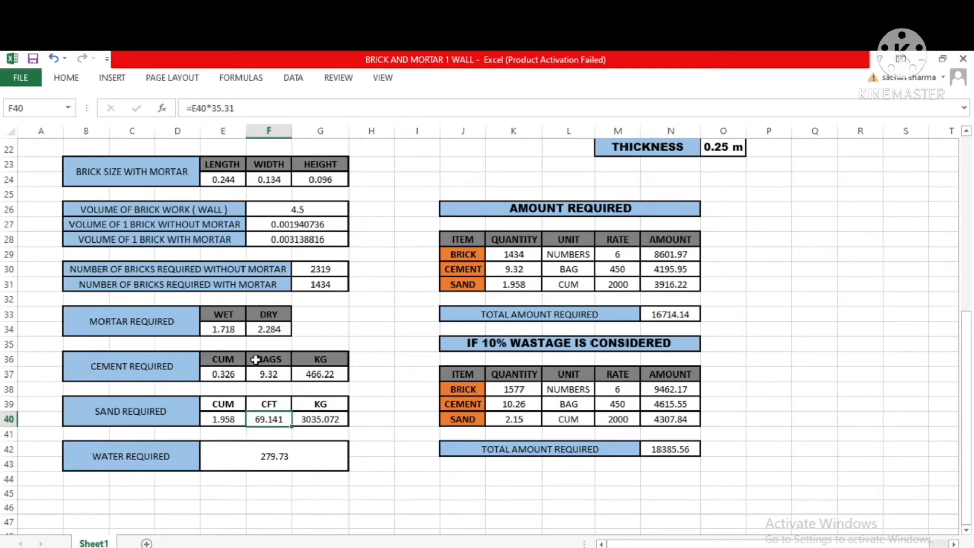
{"action": "left_click", "coordinate": [248, 497]}
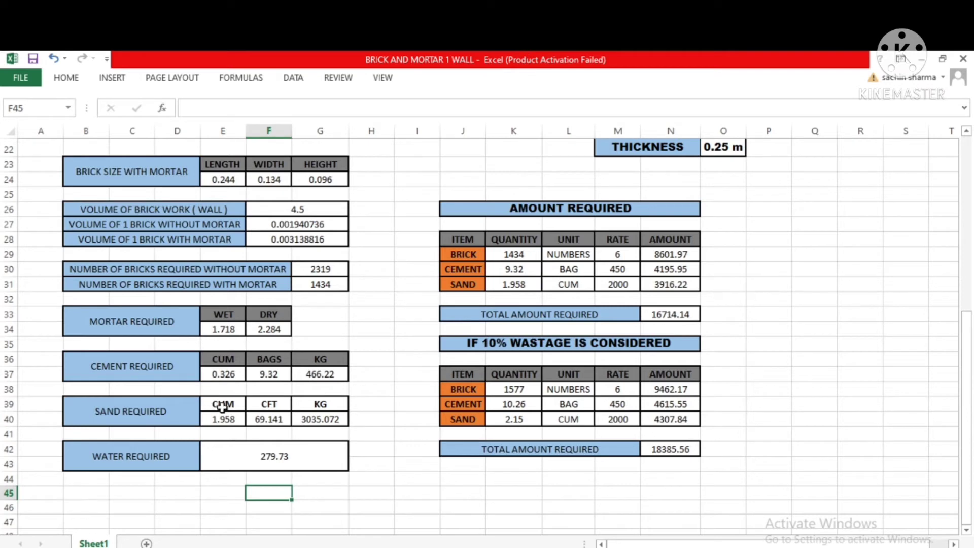
{"action": "left_click", "coordinate": [321, 419]}
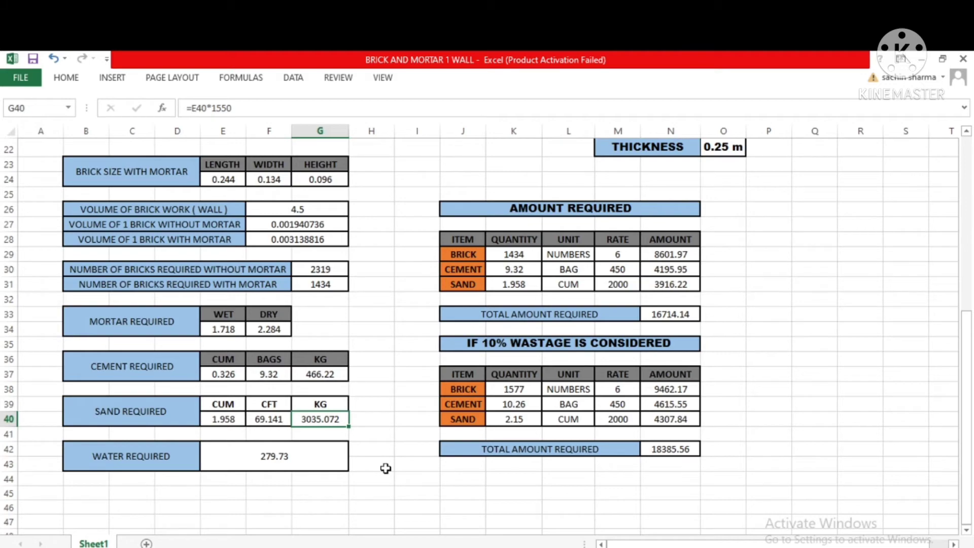
Step: Enter a water-cement ratio note beside the amount table, with the label w/c in P28 and 0.6 in Q28
{"action": "scroll", "coordinate": [346, 473], "scroll_direction": "up", "scroll_amount": 3}
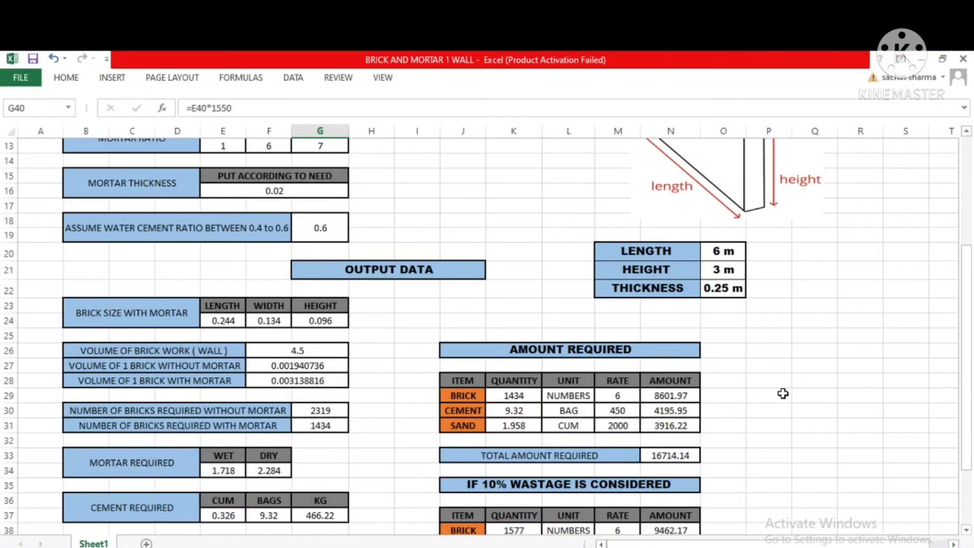
{"action": "left_click", "coordinate": [763, 378]}
{"action": "type", "text": "w/c"}
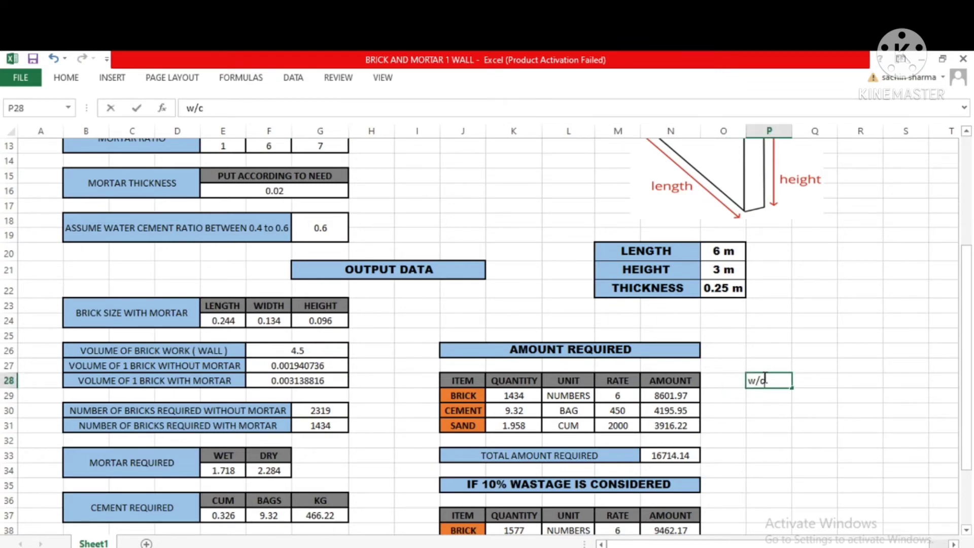
{"action": "left_click", "coordinate": [813, 384]}
{"action": "type", "text": "0.6"}
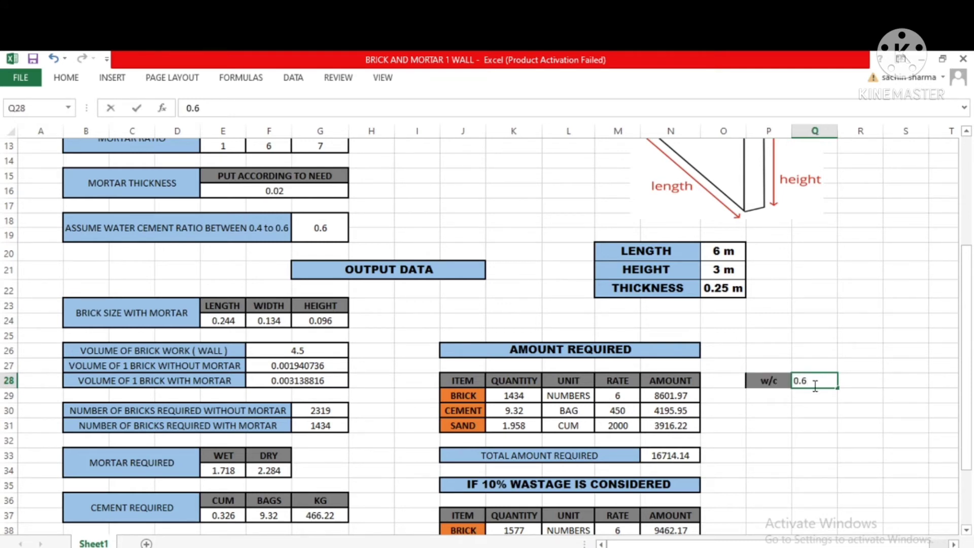
{"action": "left_click", "coordinate": [865, 416]}
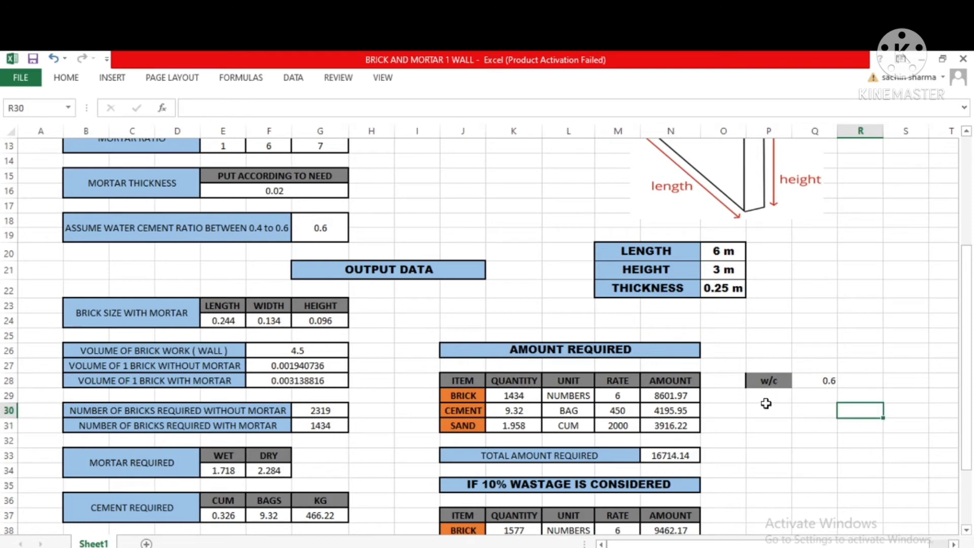
Step: Inspect the formula for the water required and the cement weight in kilograms that it uses
{"action": "scroll", "coordinate": [783, 374], "scroll_direction": "down", "scroll_amount": 1}
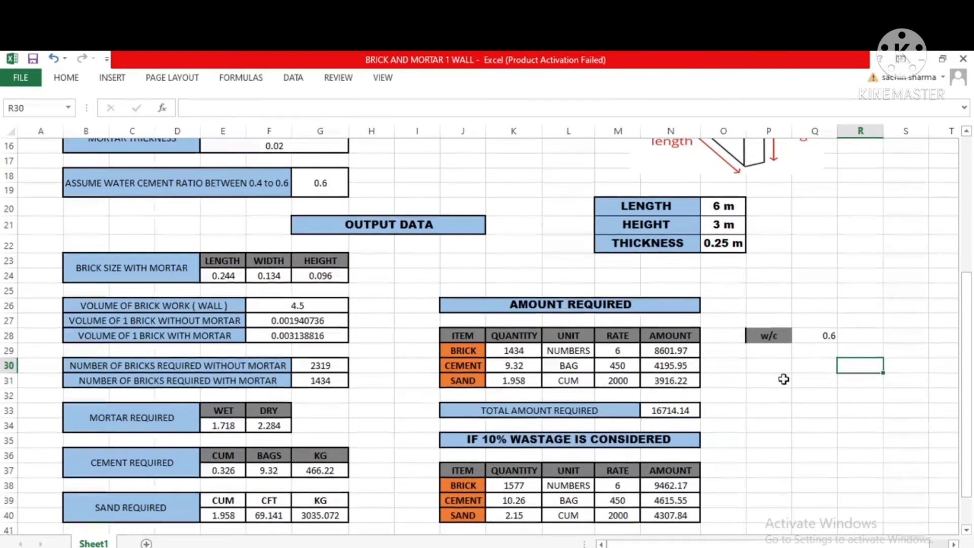
{"action": "scroll", "coordinate": [331, 438], "scroll_direction": "down", "scroll_amount": 1}
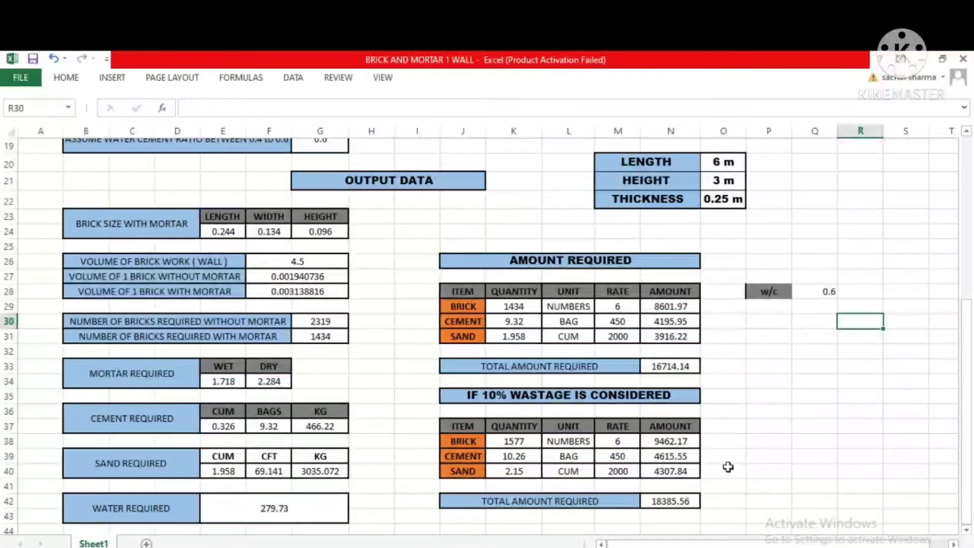
{"action": "scroll", "coordinate": [842, 296], "scroll_direction": "down", "scroll_amount": 1}
{"action": "scroll", "coordinate": [842, 296], "scroll_direction": "down", "scroll_amount": 1}
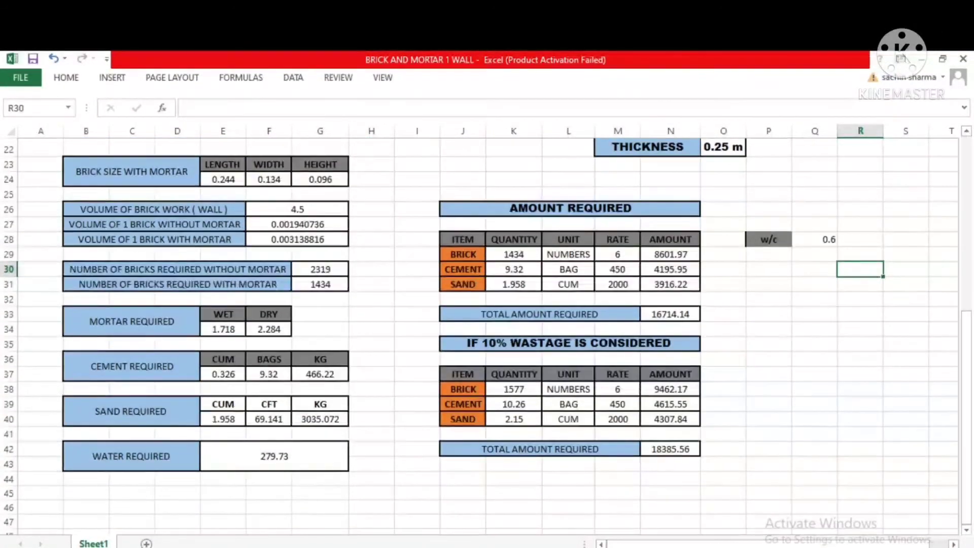
{"action": "left_click", "coordinate": [255, 464]}
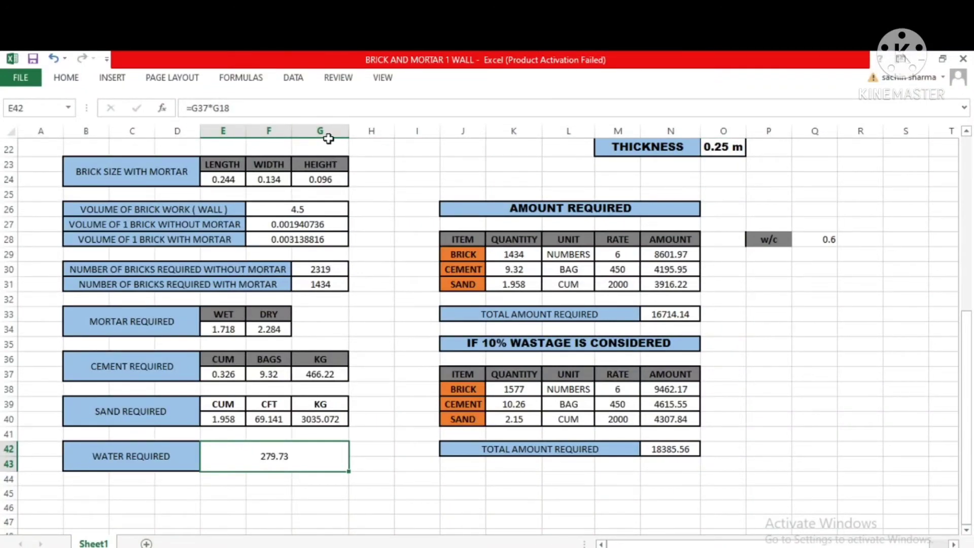
{"action": "left_click", "coordinate": [333, 376]}
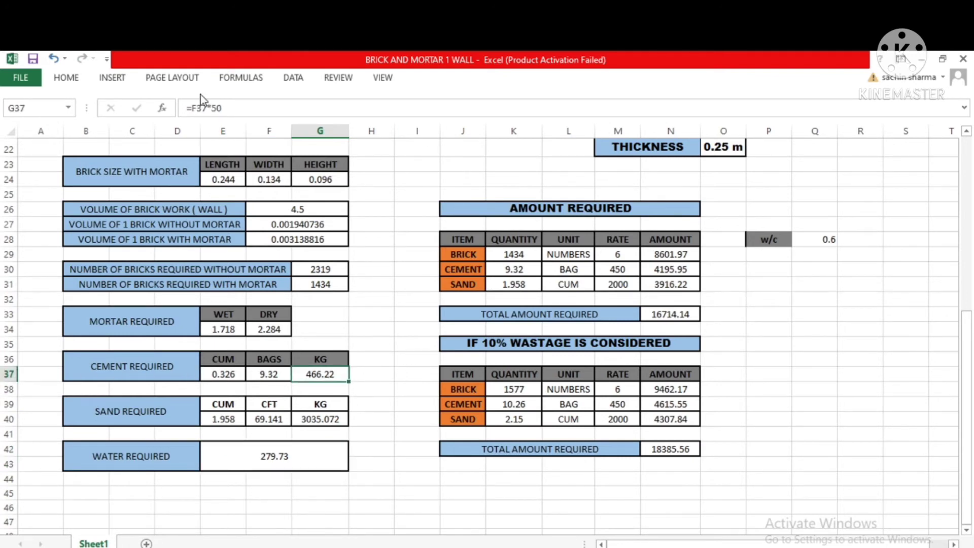
Step: Inspect the formula for the water required and trace it to the assumed water-cement ratio in the input data
{"action": "left_click", "coordinate": [377, 389]}
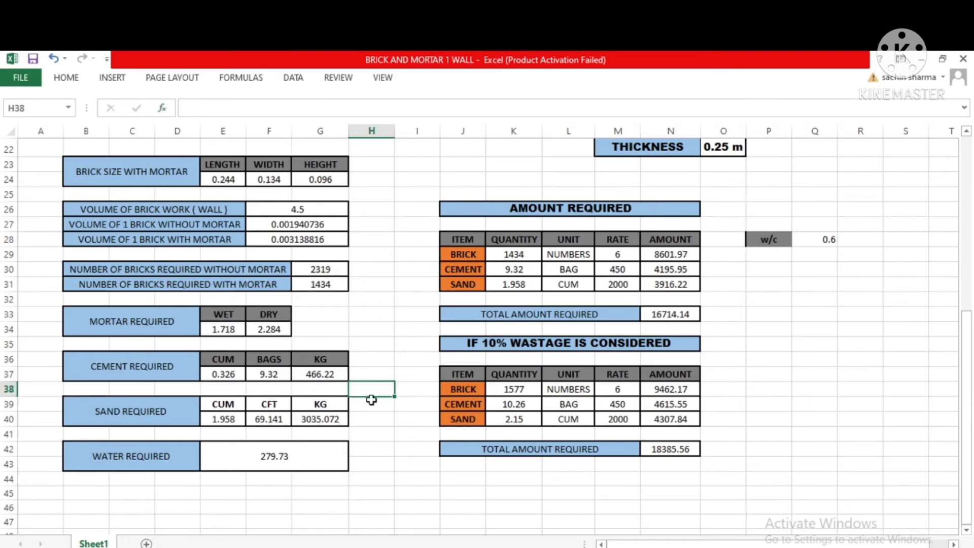
{"action": "left_click", "coordinate": [213, 456]}
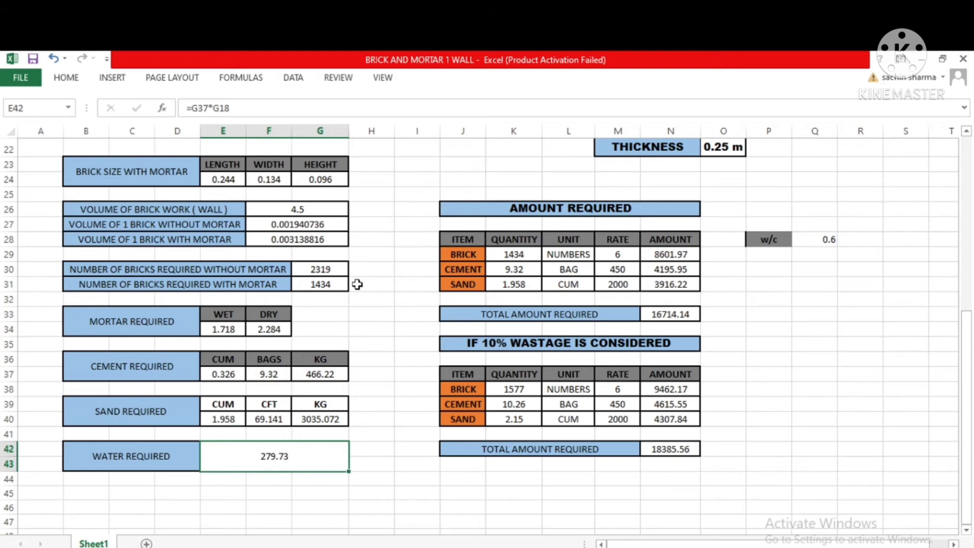
{"action": "scroll", "coordinate": [335, 198], "scroll_direction": "up", "scroll_amount": 2}
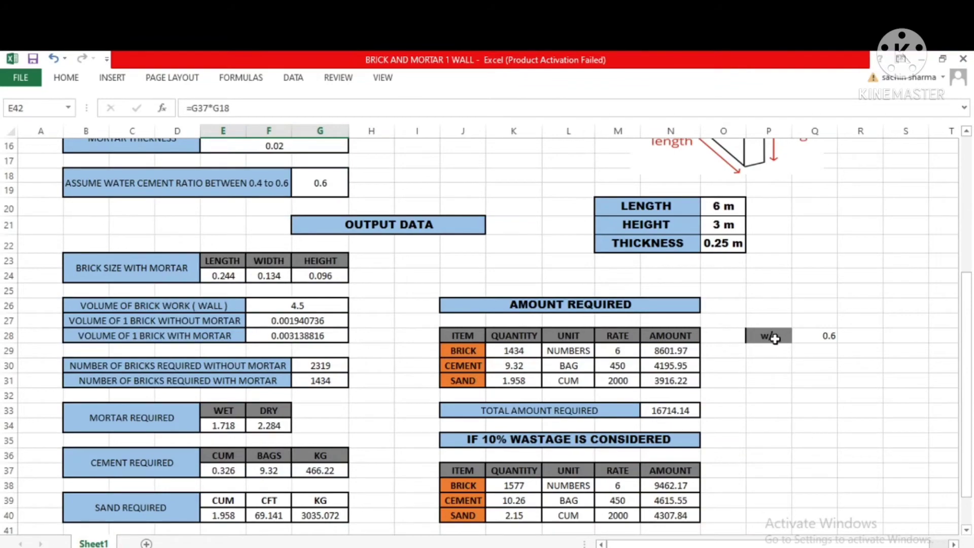
{"action": "scroll", "coordinate": [818, 344], "scroll_direction": "down", "scroll_amount": 3}
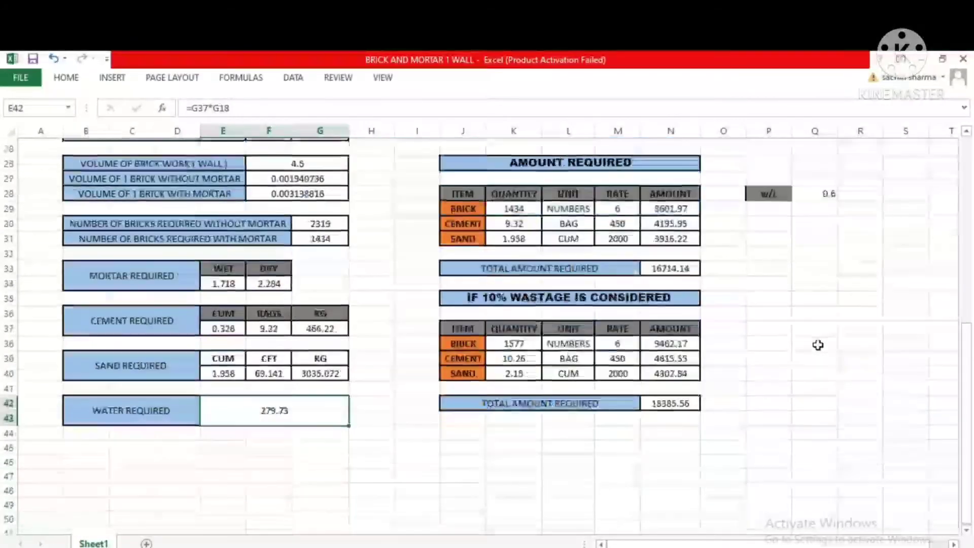
{"action": "left_click", "coordinate": [274, 455]}
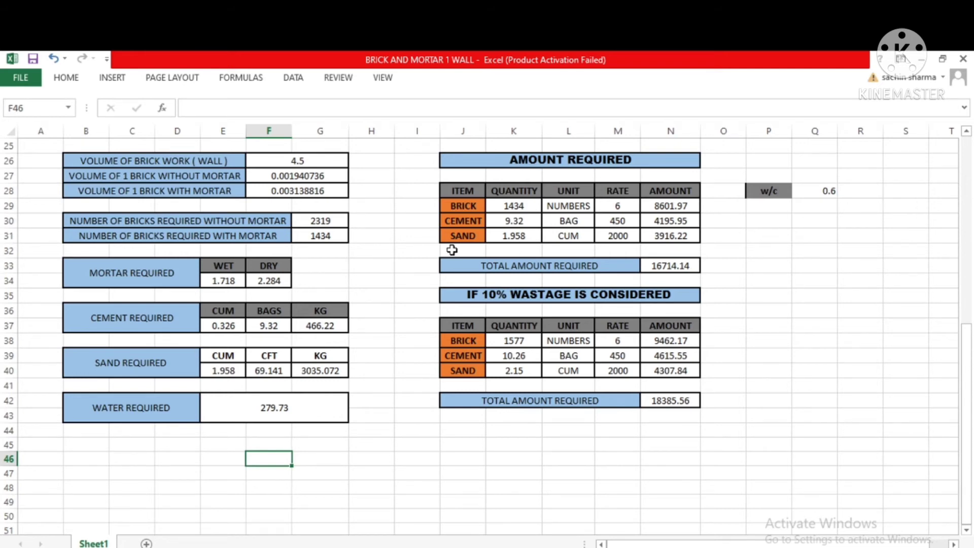
Step: Examine the brick, cement and sand rates in the amount required table
{"action": "scroll", "coordinate": [452, 248], "scroll_direction": "up", "scroll_amount": 1}
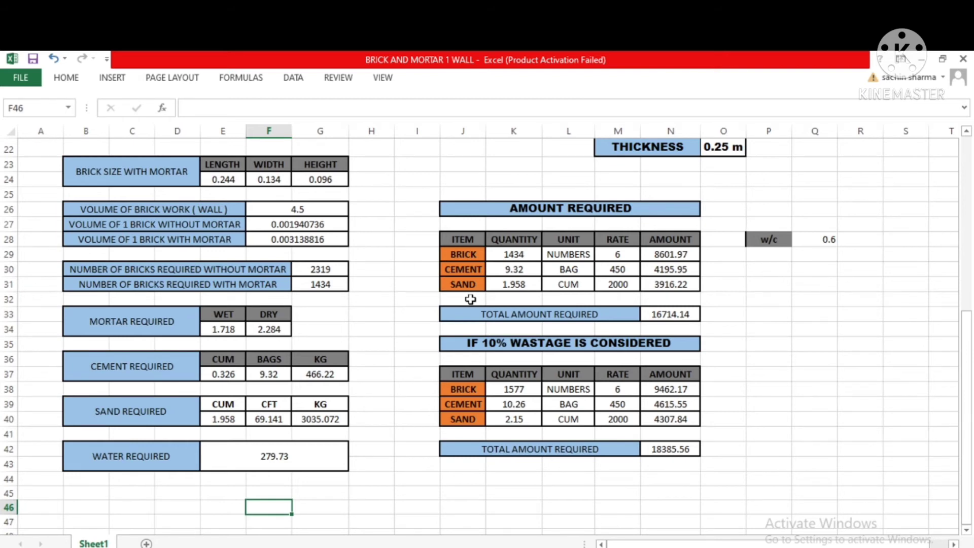
{"action": "left_click", "coordinate": [406, 269]}
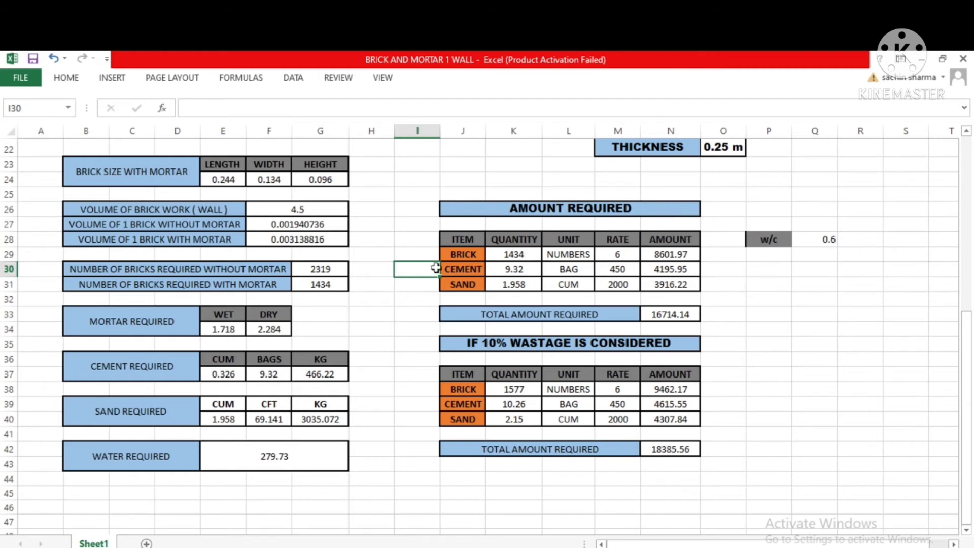
{"action": "left_click", "coordinate": [855, 283]}
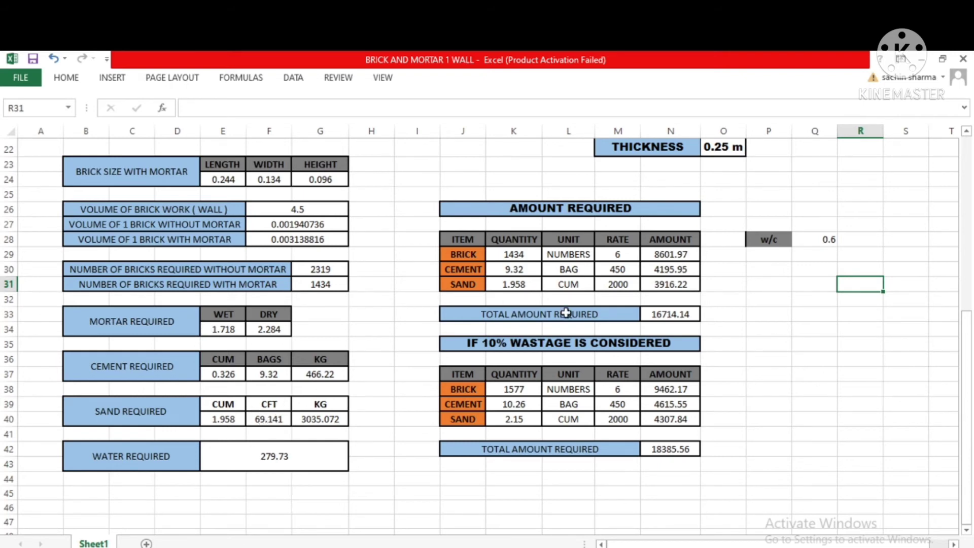
{"action": "left_click", "coordinate": [627, 270]}
{"action": "left_click", "coordinate": [628, 253]}
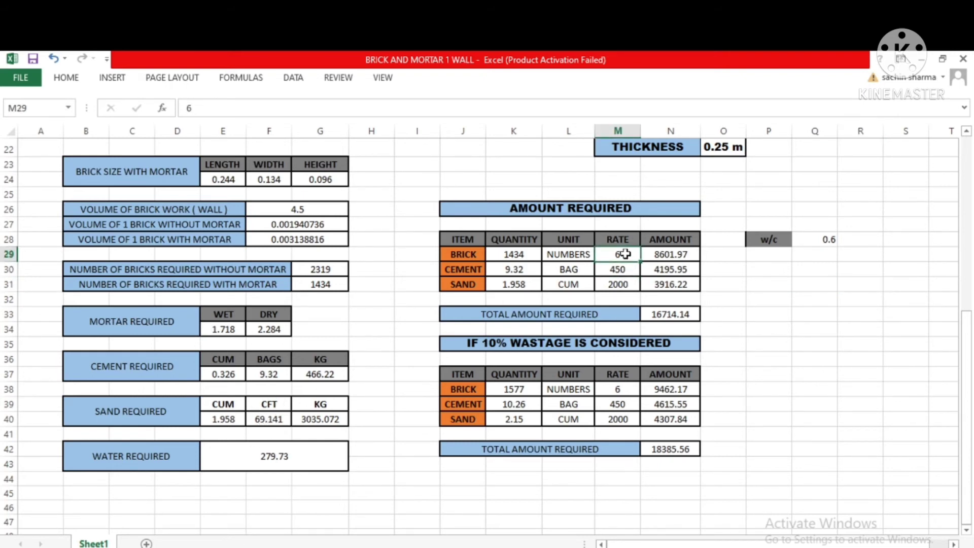
{"action": "left_click", "coordinate": [623, 286]}
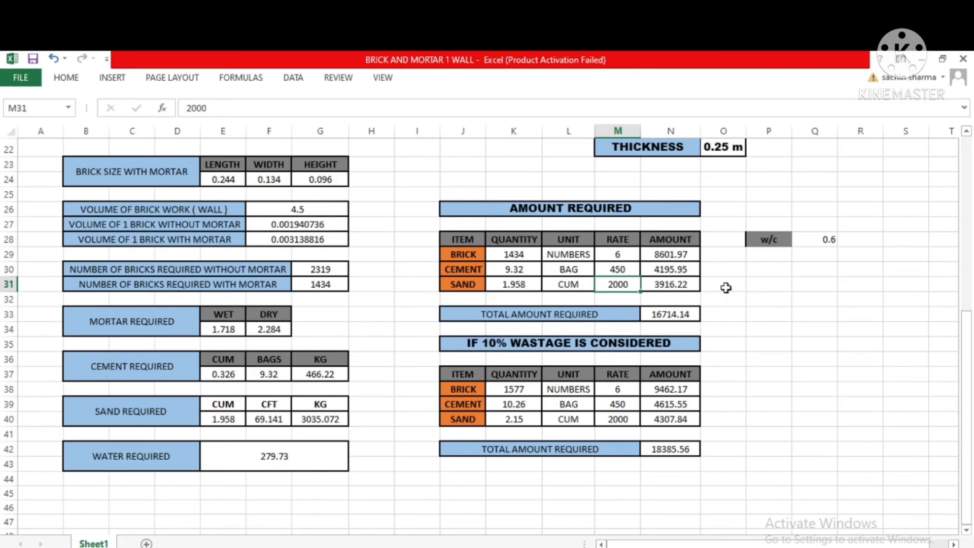
{"action": "left_click", "coordinate": [847, 320]}
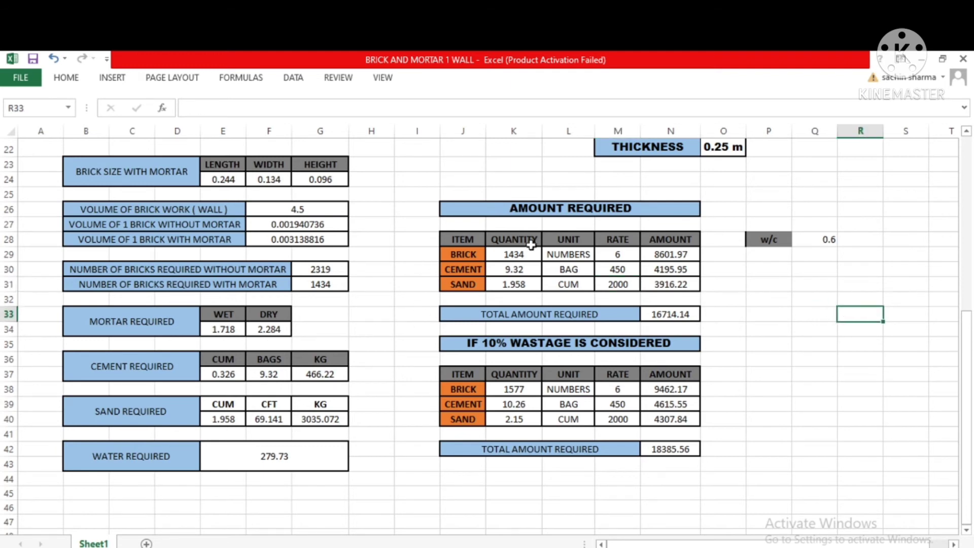
Step: Inspect the brick amount formula that multiplies quantity by rate, and review the total amount required
{"action": "left_click", "coordinate": [656, 251]}
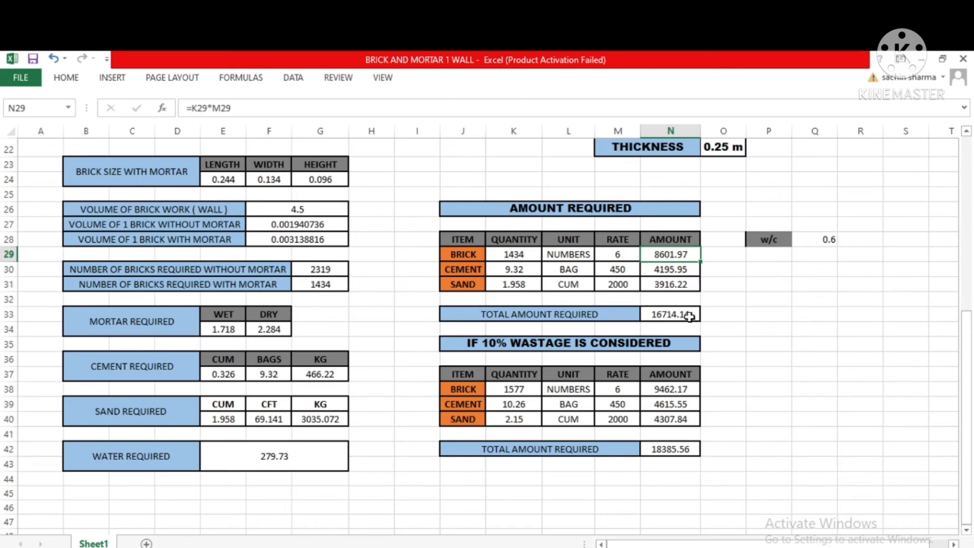
{"action": "left_click", "coordinate": [717, 316]}
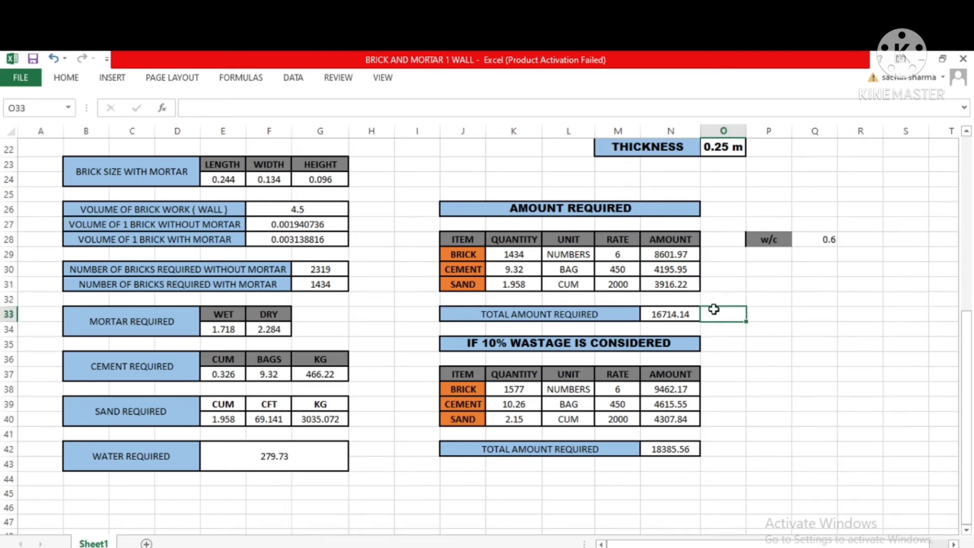
{"action": "left_click", "coordinate": [737, 287]}
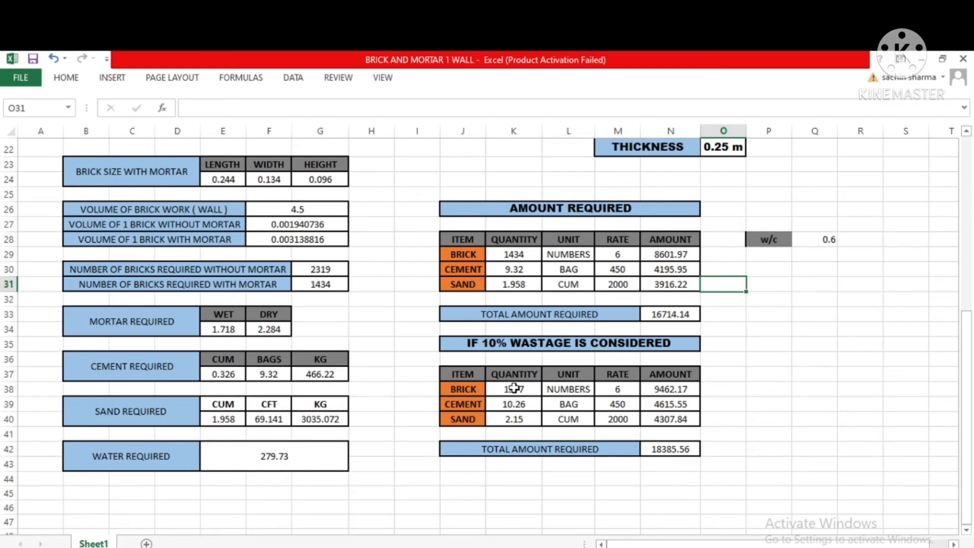
Step: Inspect the brick quantity formula in the 10% wastage table and the original brick quantity it refers to
{"action": "left_click", "coordinate": [523, 391]}
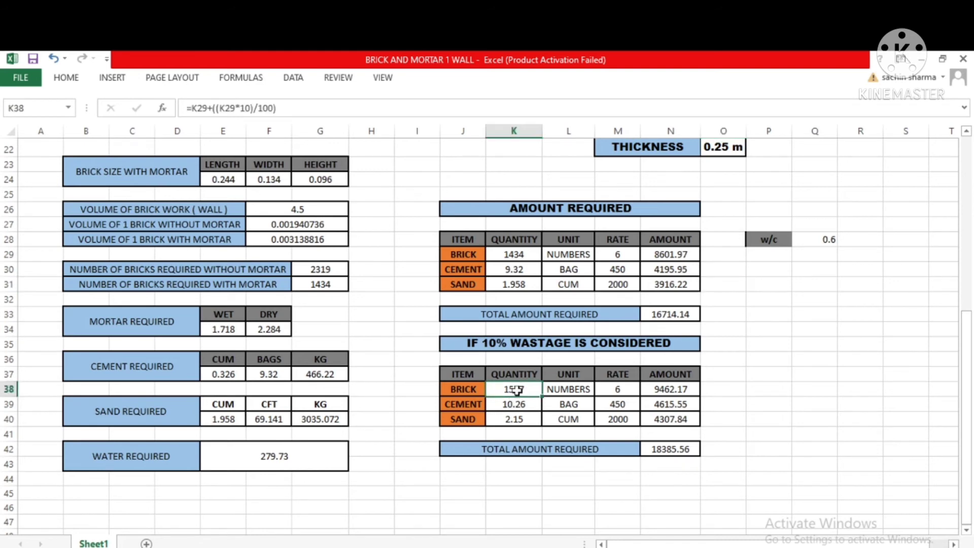
{"action": "left_click", "coordinate": [779, 363]}
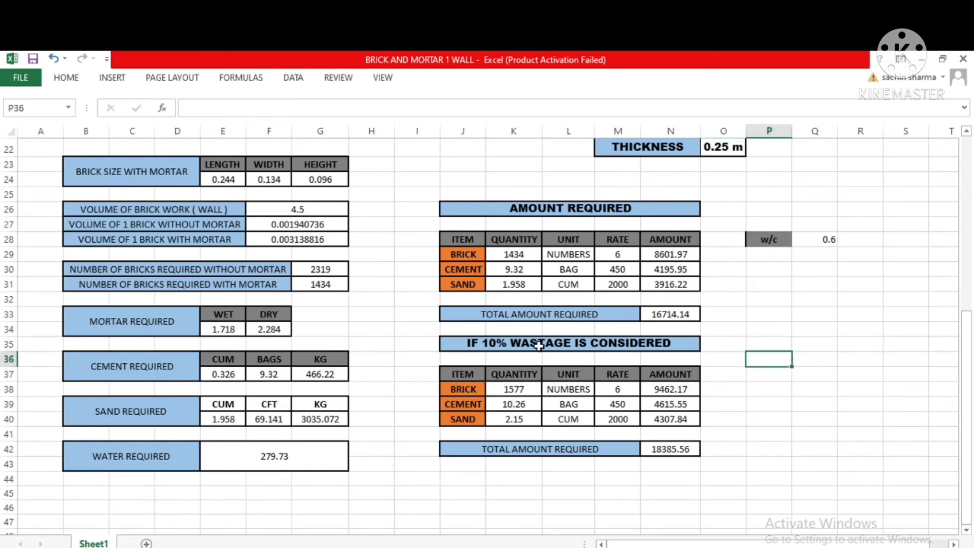
{"action": "left_click", "coordinate": [517, 390]}
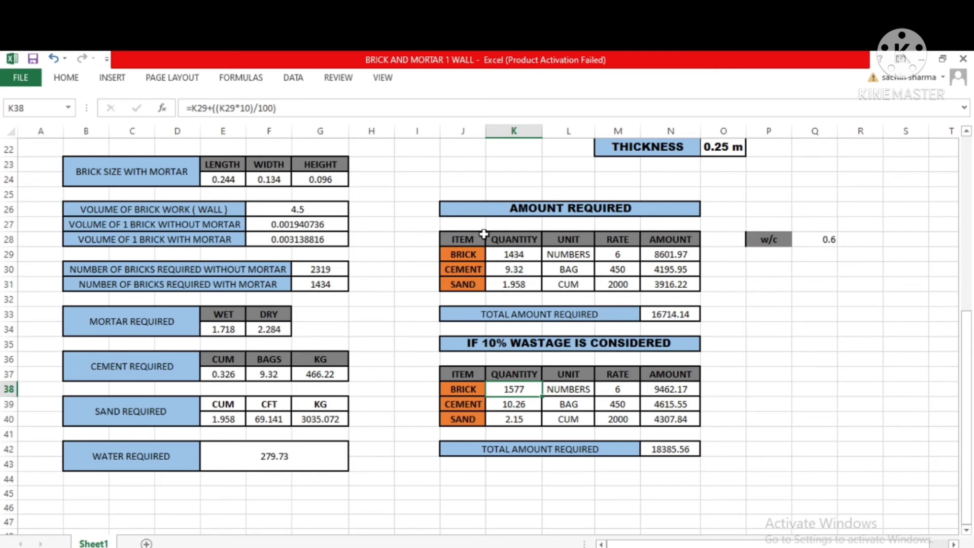
{"action": "left_click", "coordinate": [514, 256]}
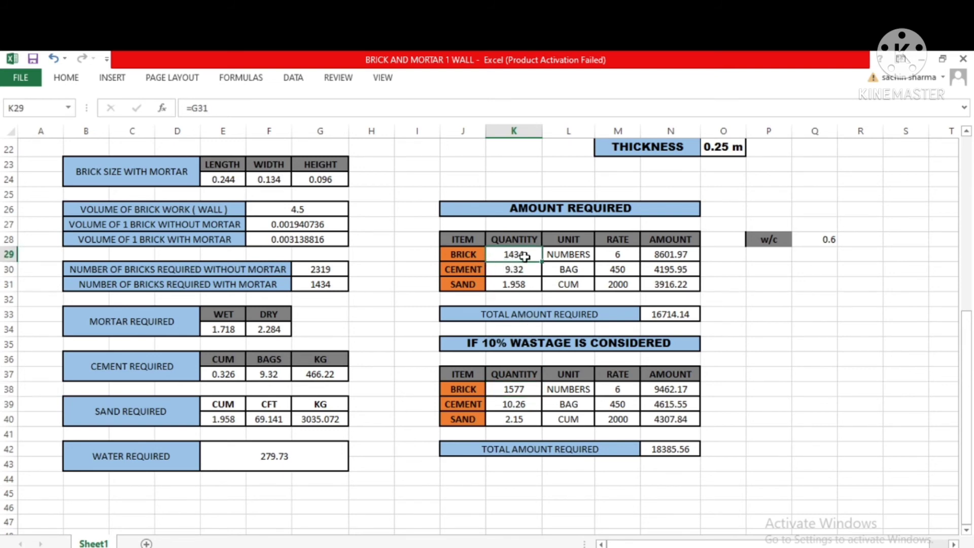
Step: Enter the brick wastage calculation 1434 +( 10/100 * 1434) as a text note in Q35
{"action": "left_click", "coordinate": [801, 349]}
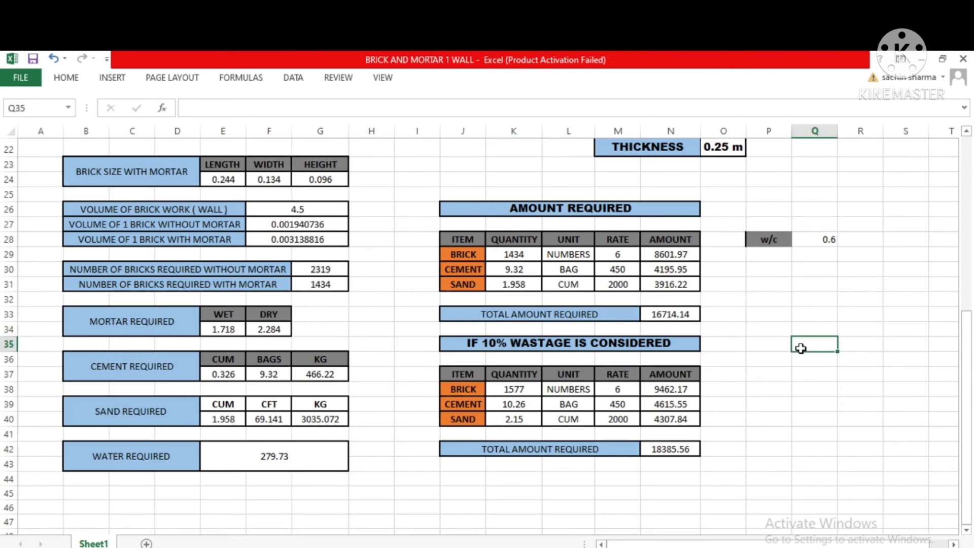
{"action": "type", "text": "1434 + 10/100"}
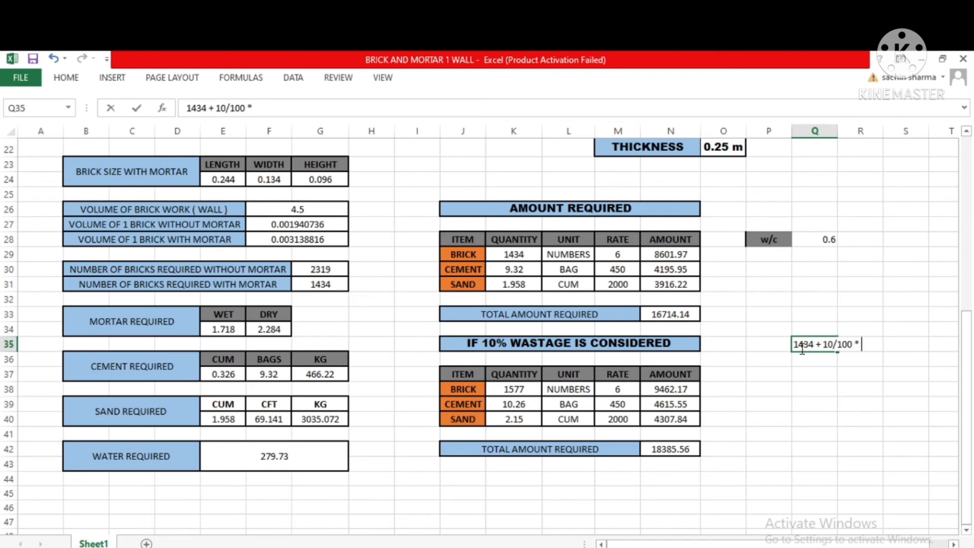
{"action": "type", "text": " * 143"}
{"action": "type", "text": "("}
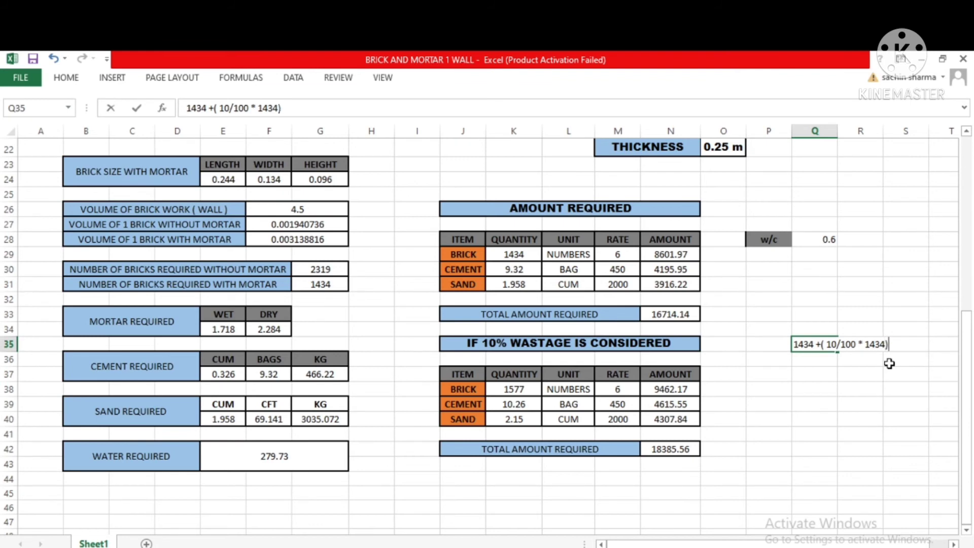
{"action": "left_click", "coordinate": [498, 389]}
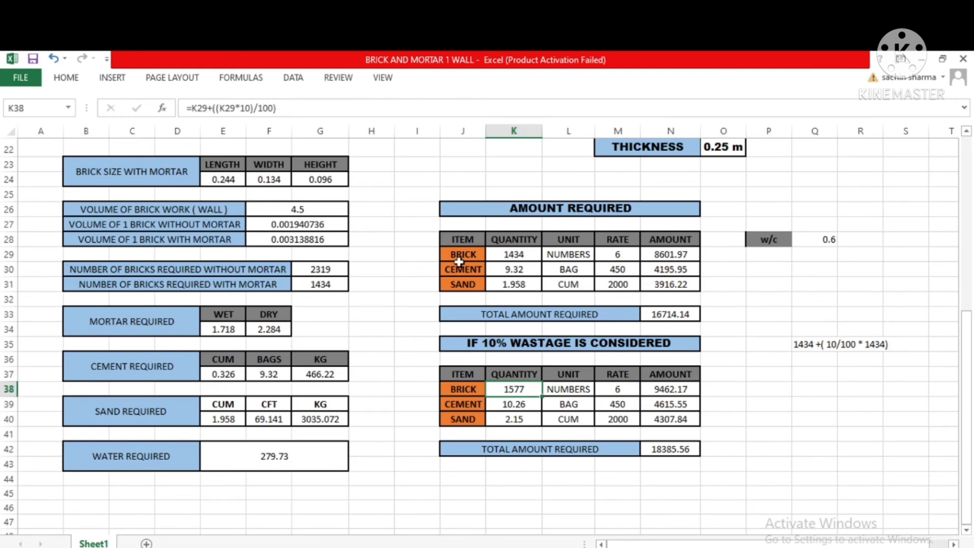
Step: Inspect the cement and sand quantity formulas in the 10% wastage table
{"action": "left_click", "coordinate": [503, 404]}
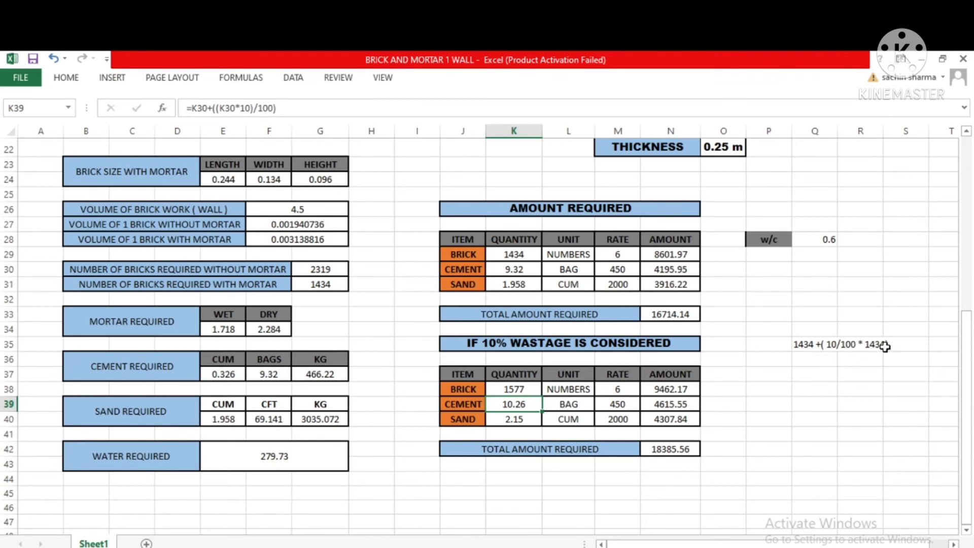
{"action": "left_click", "coordinate": [503, 419]}
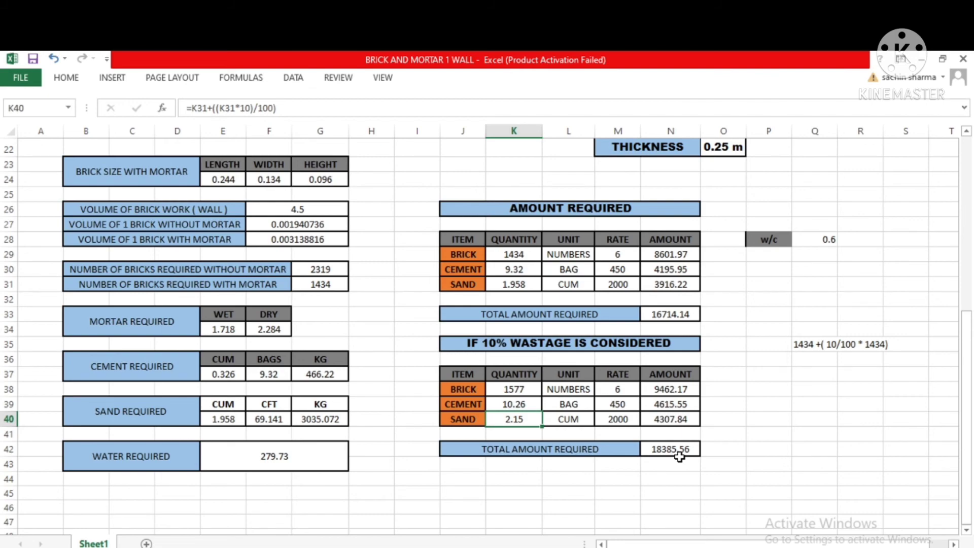
{"action": "scroll", "coordinate": [707, 300], "scroll_direction": "up", "scroll_amount": 7}
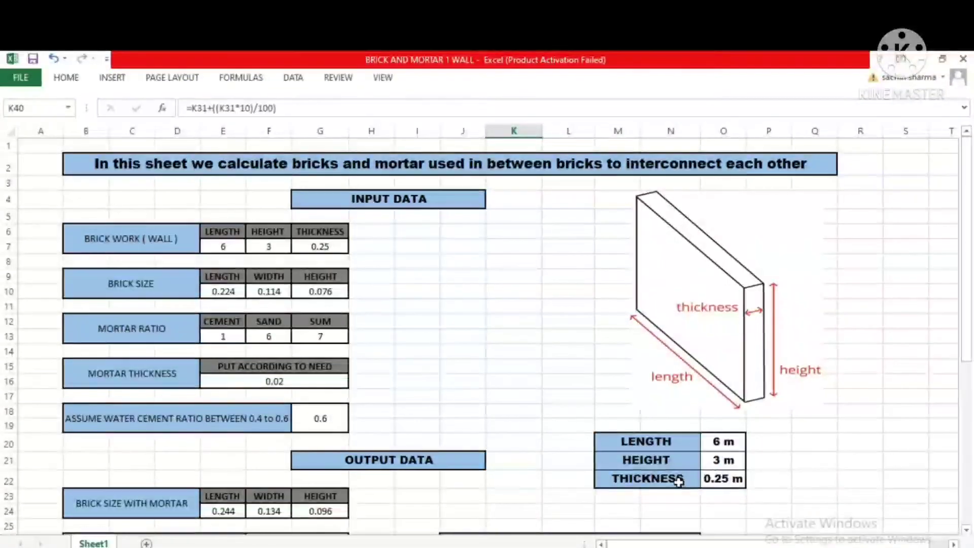
{"action": "scroll", "coordinate": [718, 497], "scroll_direction": "down", "scroll_amount": 4}
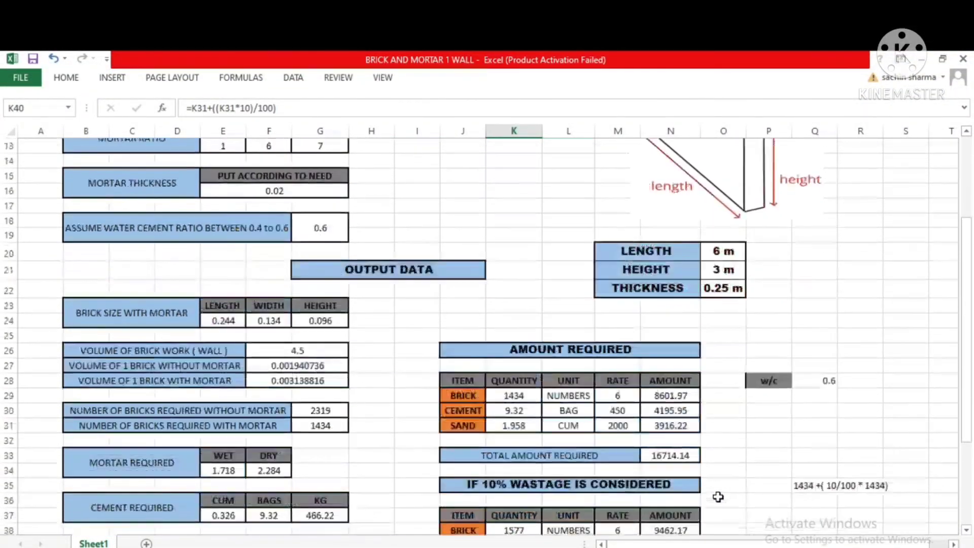
{"action": "scroll", "coordinate": [718, 497], "scroll_direction": "down", "scroll_amount": 3}
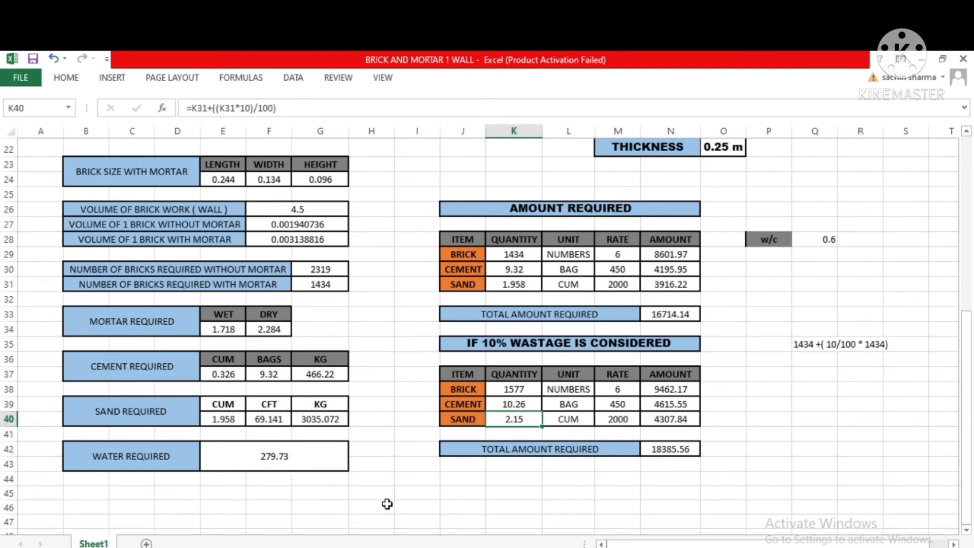
Step: Calculate the cement weight with wastage below the tables by entering = 10.26* 50 in J48
{"action": "scroll", "coordinate": [385, 504], "scroll_direction": "down", "scroll_amount": 1}
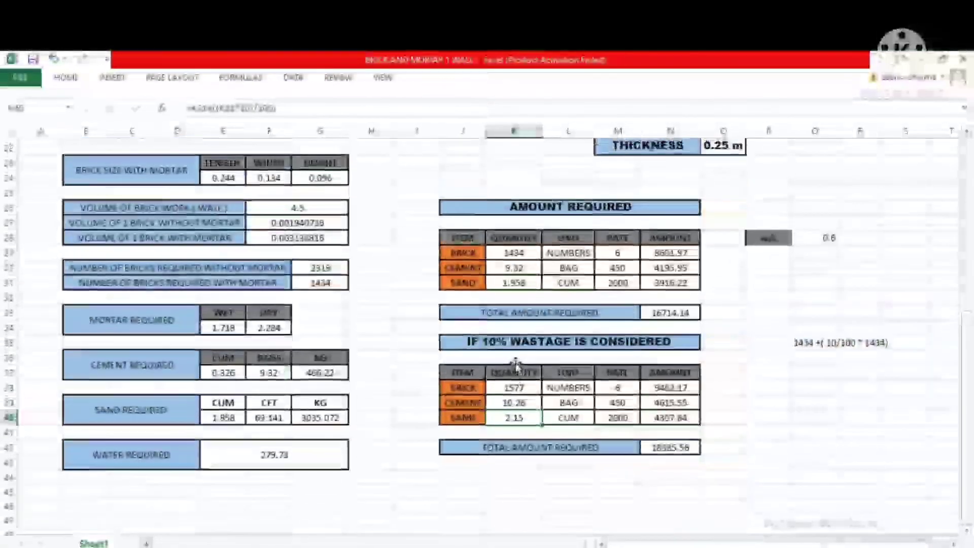
{"action": "scroll", "coordinate": [503, 364], "scroll_direction": "down", "scroll_amount": 1}
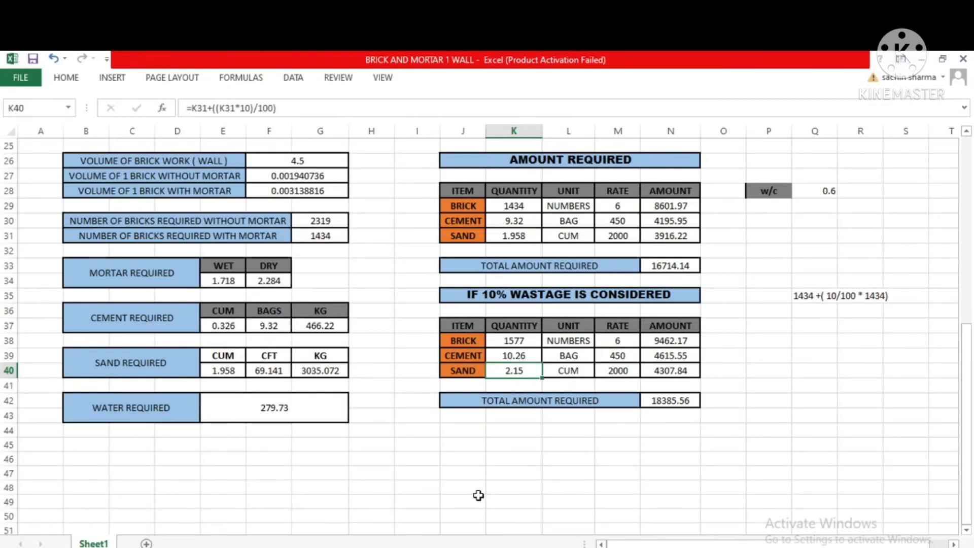
{"action": "left_click", "coordinate": [449, 492]}
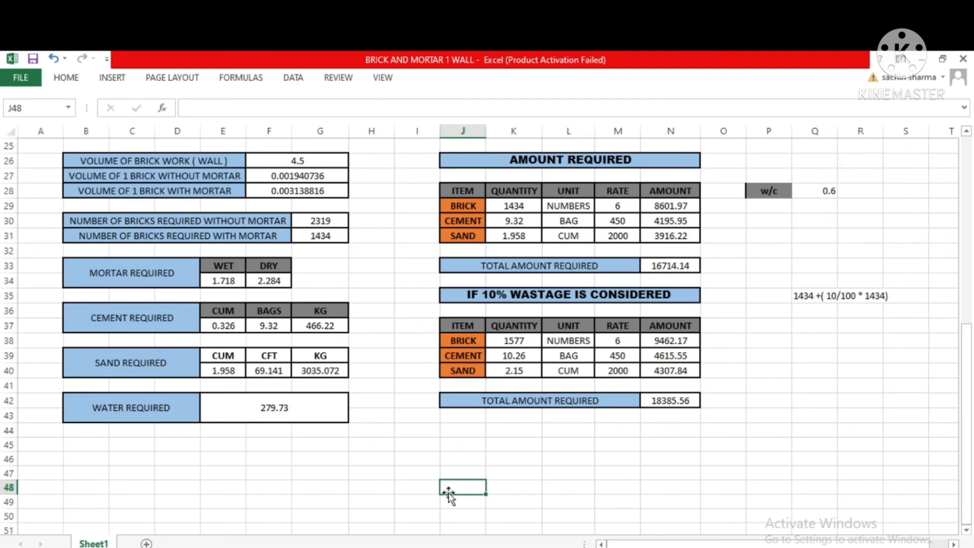
{"action": "type", "text": "10.26"}
{"action": "key", "text": "BackSpace"}
{"action": "key", "text": "BackSpace"}
{"action": "key", "text": "BackSpace"}
{"action": "key", "text": "BackSpace"}
{"action": "key", "text": "BackSpace"}
{"action": "type", "text": "= 10.26"}
{"action": "type", "text": "* 50"}
{"action": "key", "text": "Return"}
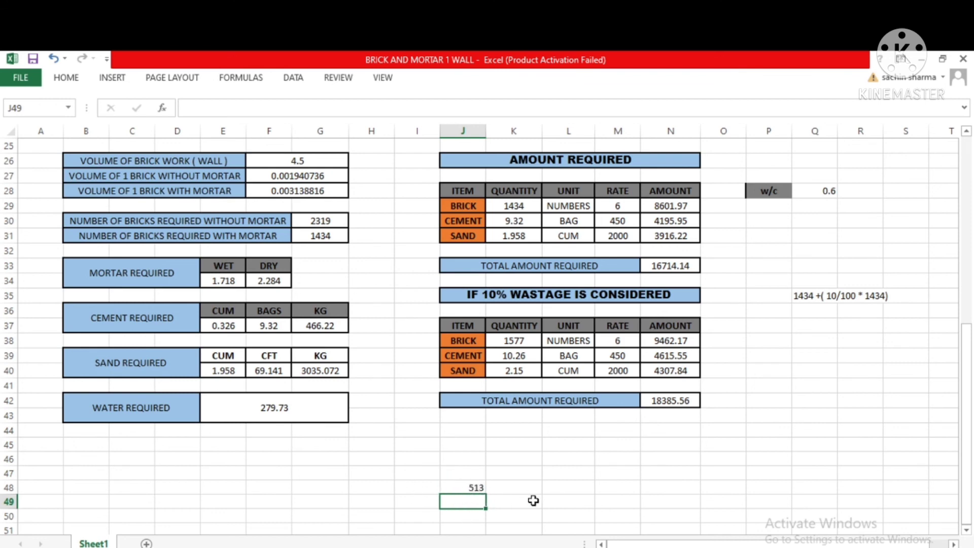
Step: Calculate the water required with wastage in K48 by entering = 513 *0.6, using the assumed water cement ratio
{"action": "left_click", "coordinate": [520, 490]}
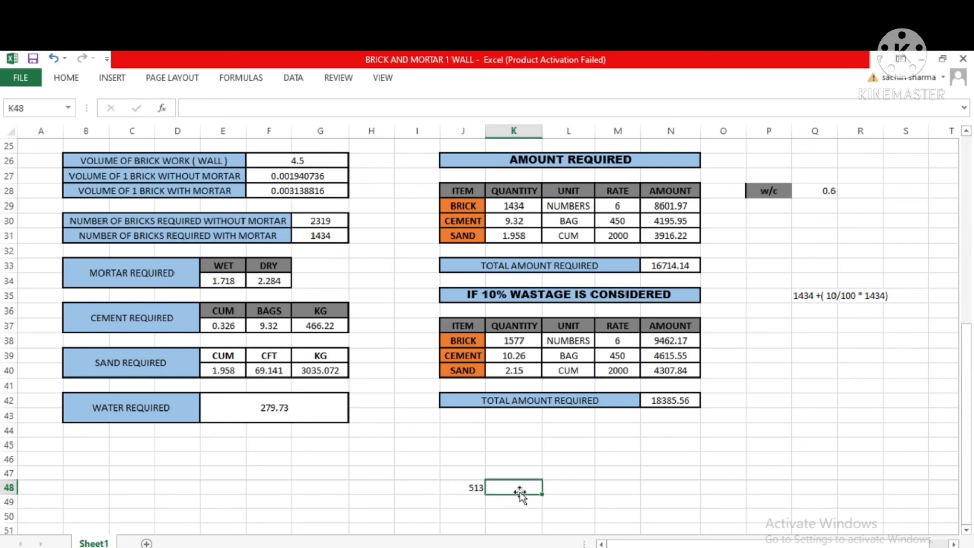
{"action": "type", "text": "= 513 *"}
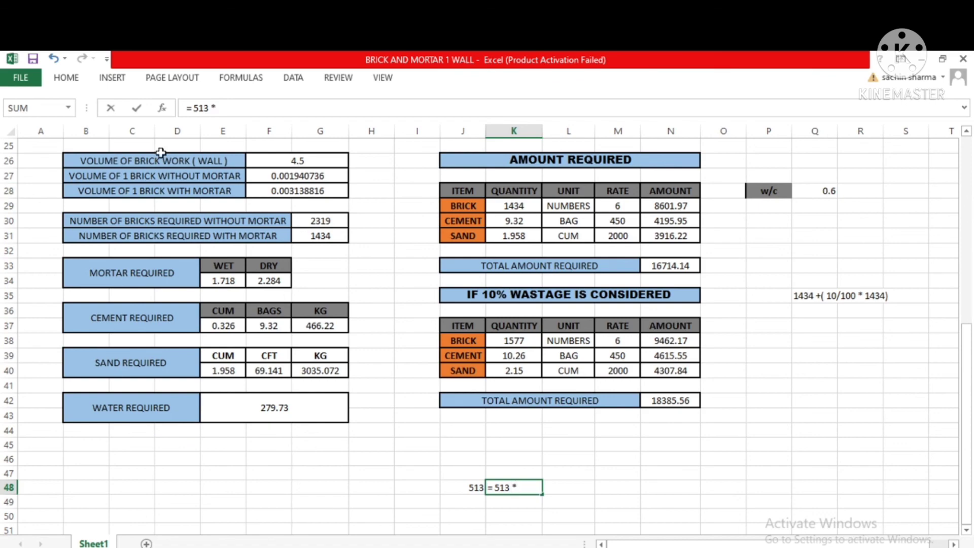
{"action": "scroll", "coordinate": [160, 153], "scroll_direction": "up", "scroll_amount": 3}
{"action": "scroll", "coordinate": [321, 181], "scroll_direction": "down", "scroll_amount": 1}
{"action": "scroll", "coordinate": [321, 181], "scroll_direction": "up", "scroll_amount": 1}
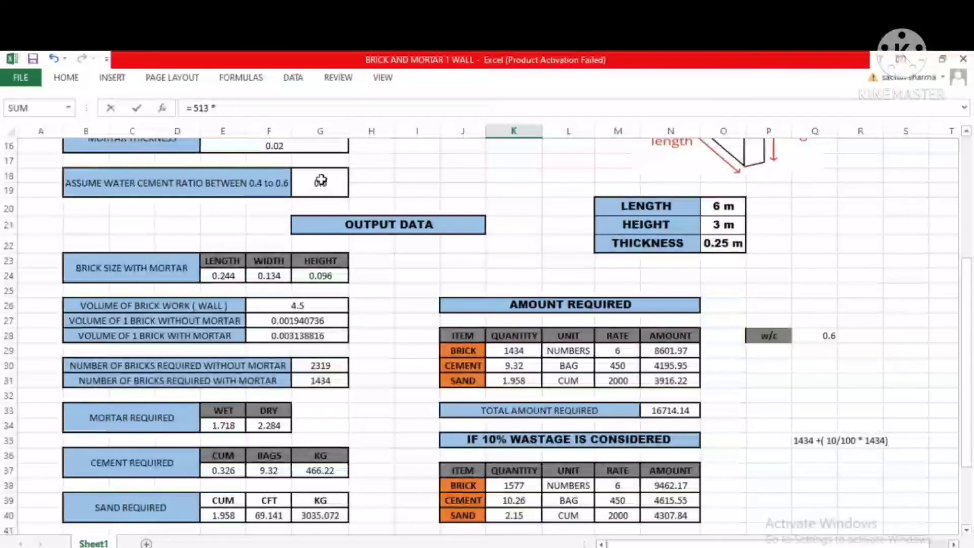
{"action": "scroll", "coordinate": [320, 180], "scroll_direction": "down", "scroll_amount": 3}
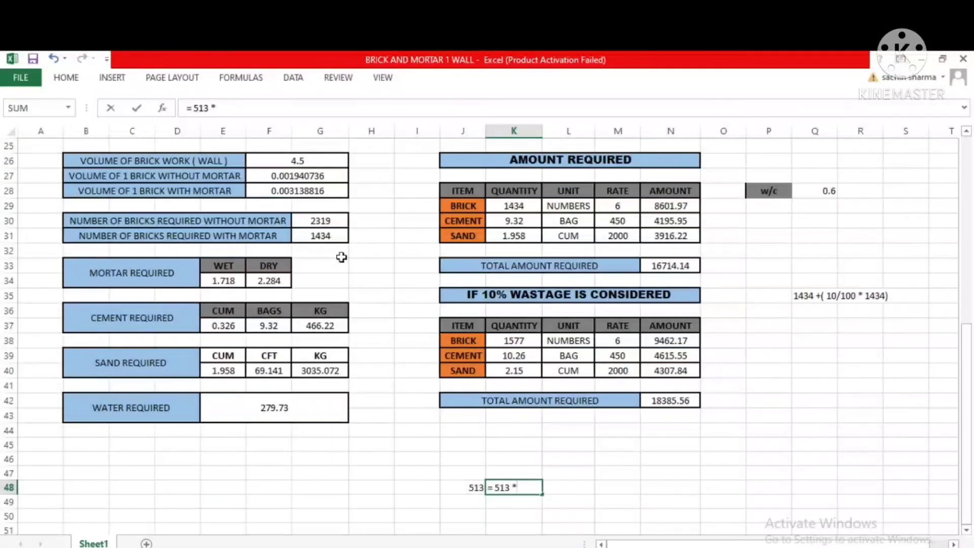
{"action": "type", "text": "0.6"}
{"action": "key", "text": "Return"}
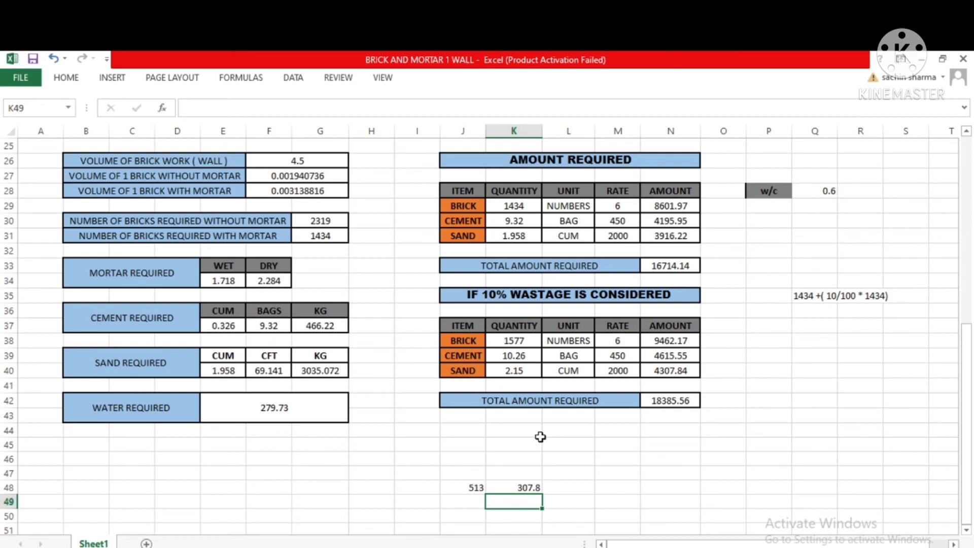
{"action": "scroll", "coordinate": [540, 436], "scroll_direction": "up", "scroll_amount": 3}
{"action": "scroll", "coordinate": [541, 436], "scroll_direction": "up", "scroll_amount": 4}
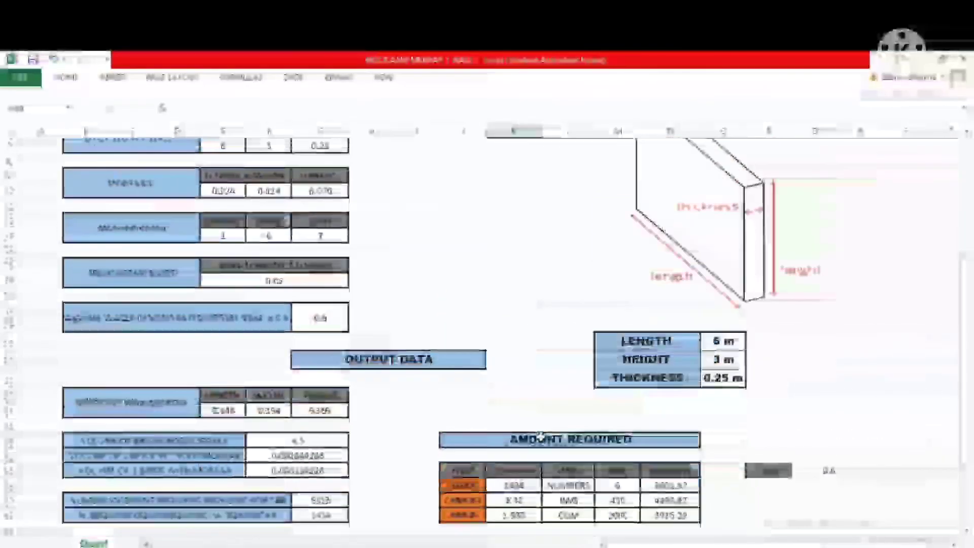
{"action": "scroll", "coordinate": [540, 436], "scroll_direction": "up", "scroll_amount": 2}
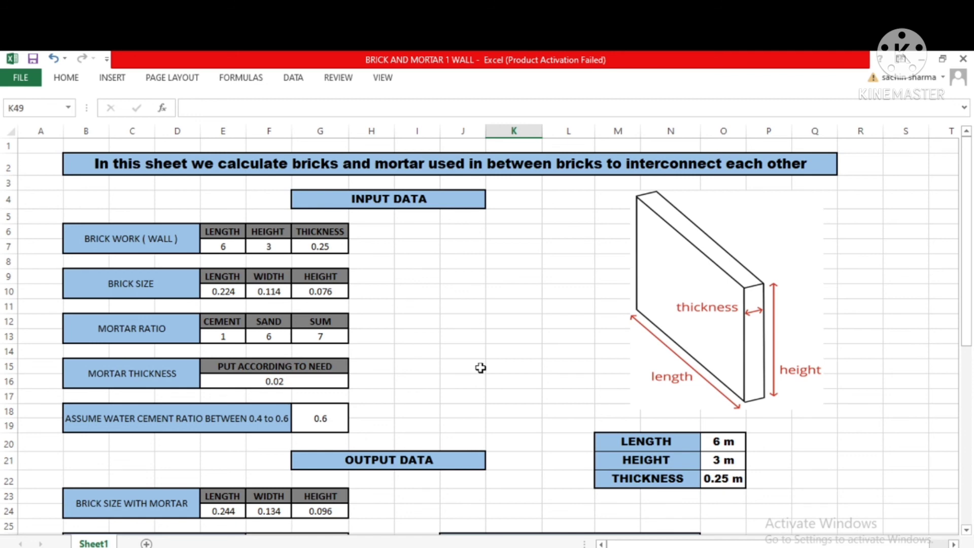
{"action": "scroll", "coordinate": [486, 370], "scroll_direction": "down", "scroll_amount": 1}
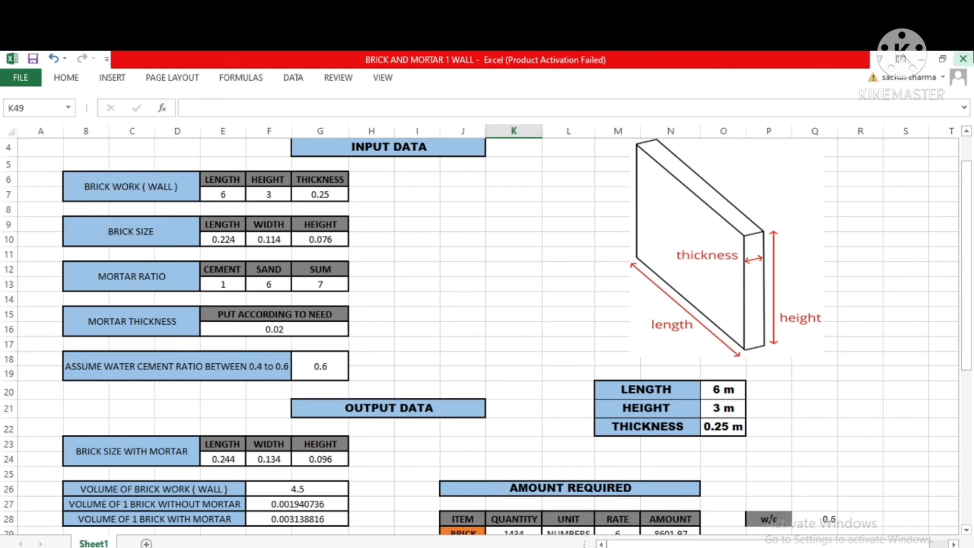
Step: Close the BRICK AND MORTAR 1 WALL workbook without saving the changes
{"action": "left_click", "coordinate": [963, 59]}
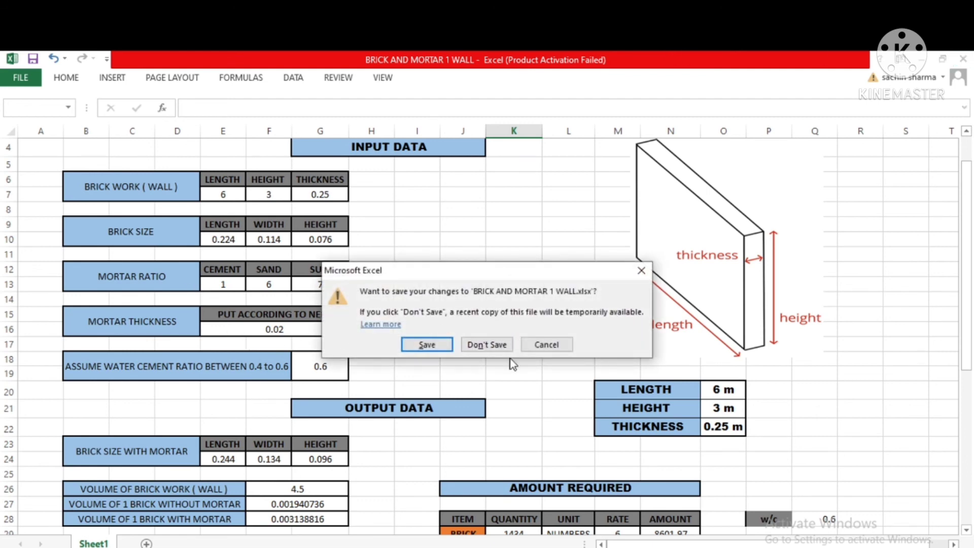
{"action": "left_click", "coordinate": [486, 347]}
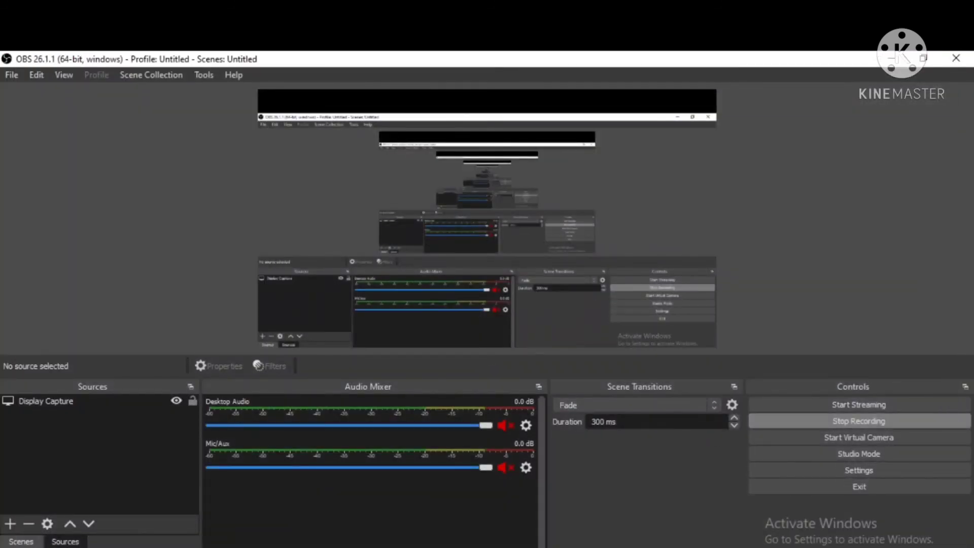